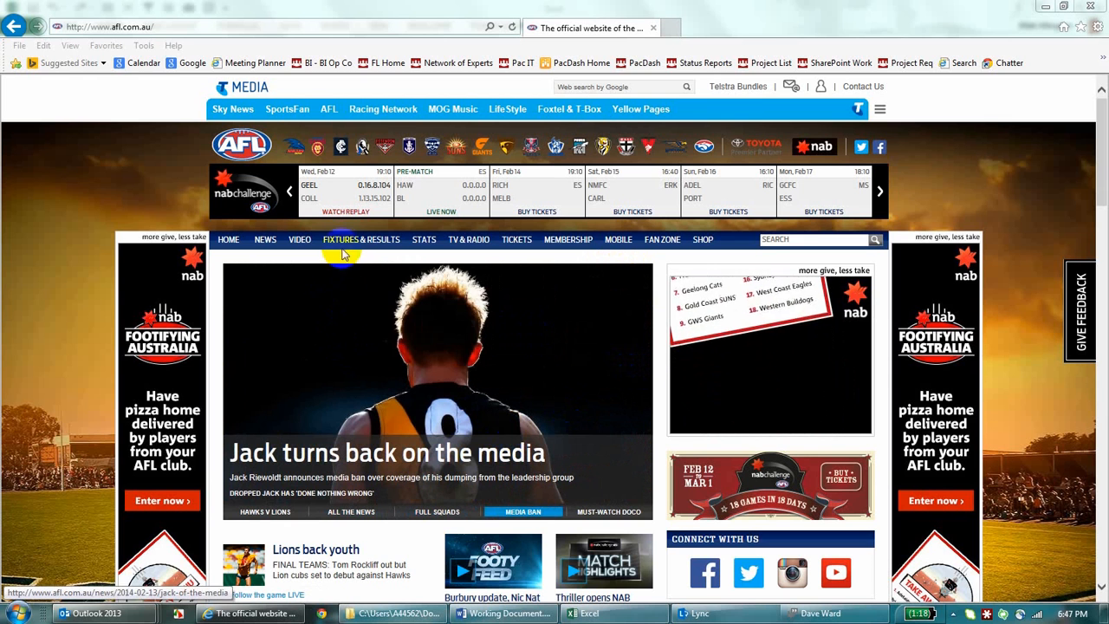
Step: Open the AFL Premiership Season fixture page on the AFL website and copy its web address
mouse_move(293, 261)
mouse_move(361, 239)
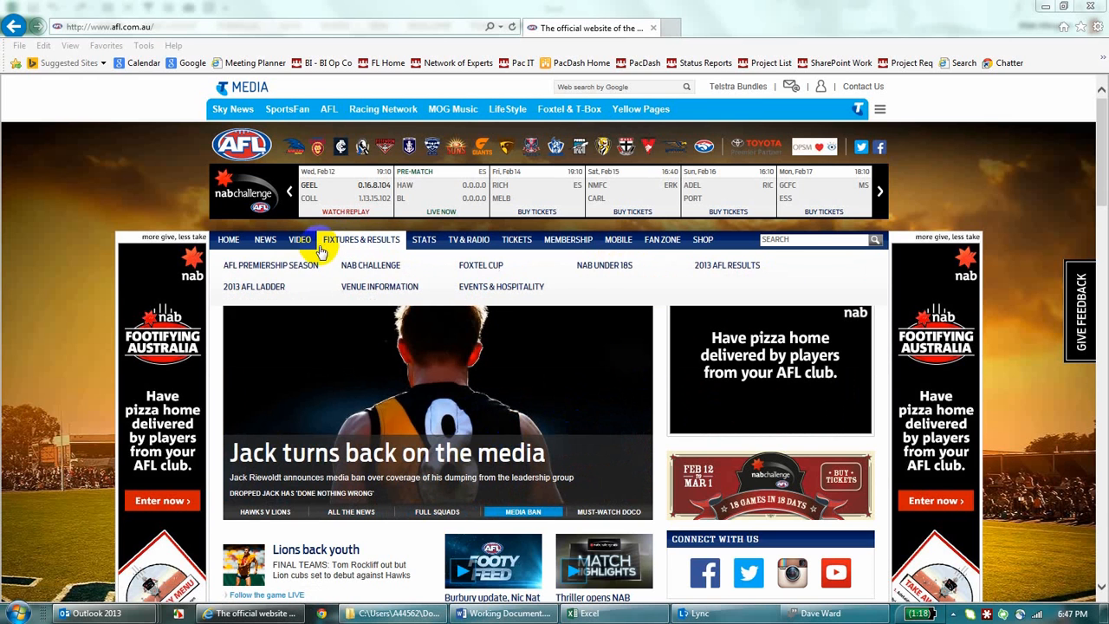
left_click(290, 264)
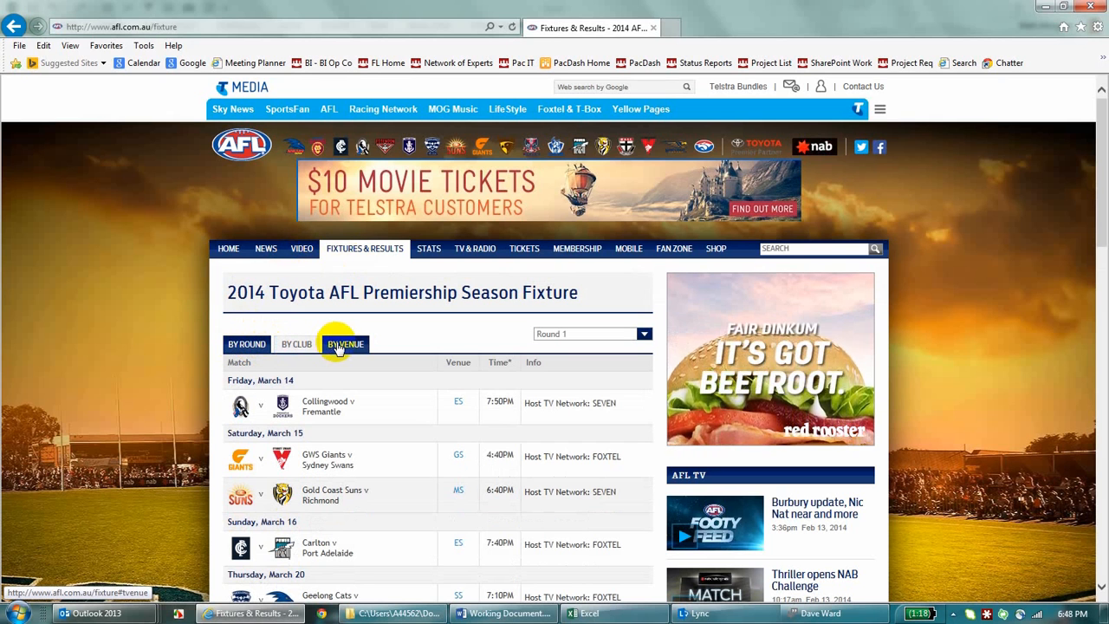
left_click(180, 26)
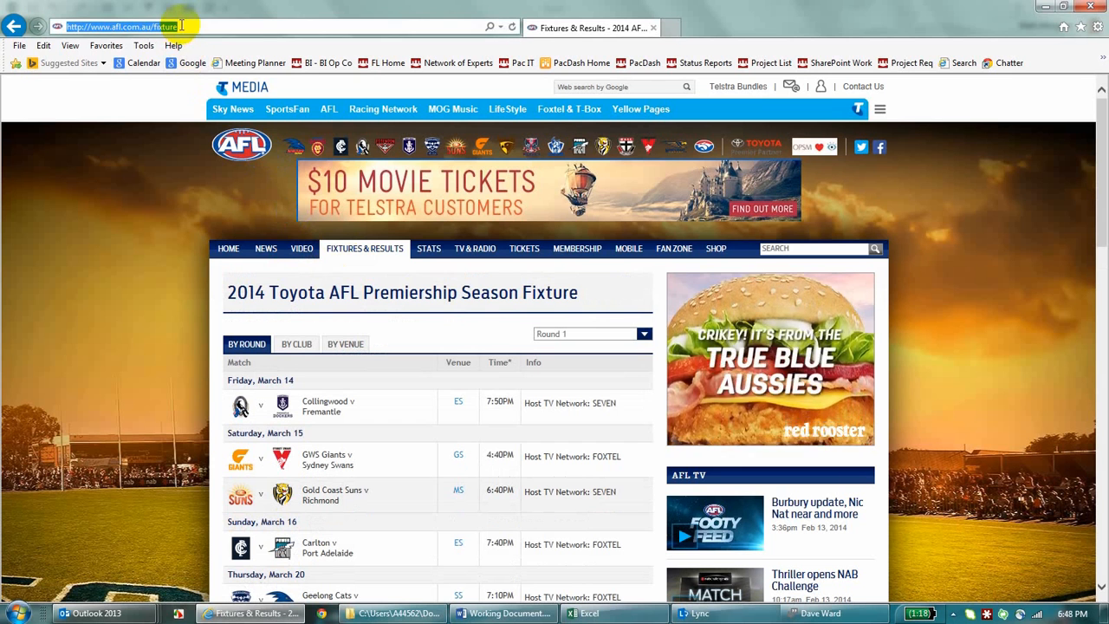
Step: Switch to Excel and create a new blank workbook
left_click(598, 614)
left_click(29, 31)
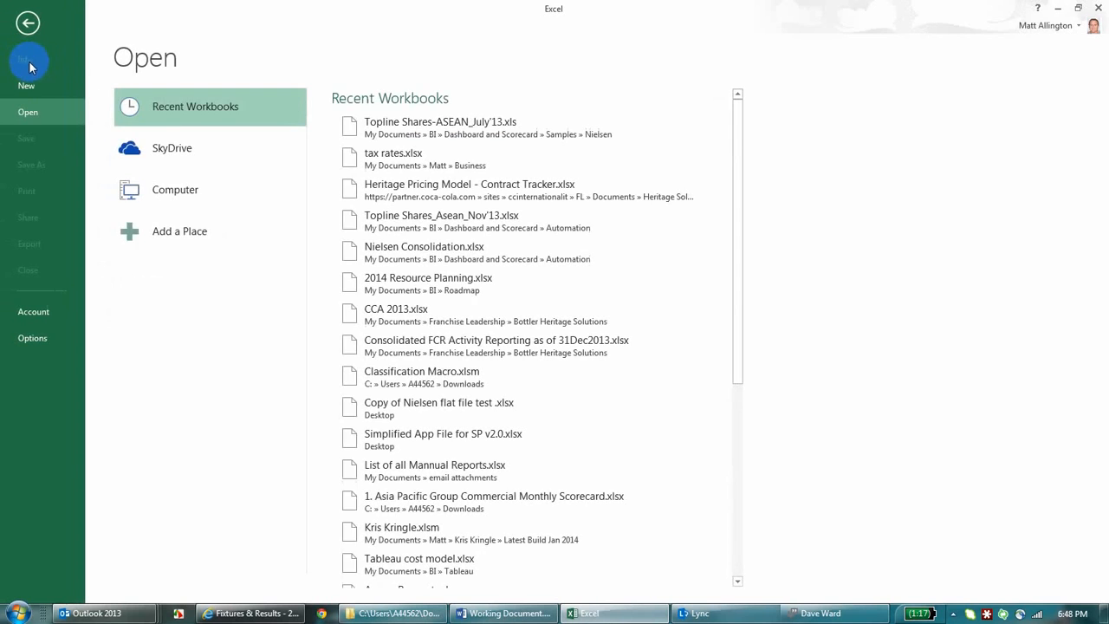
left_click(26, 85)
left_click(200, 266)
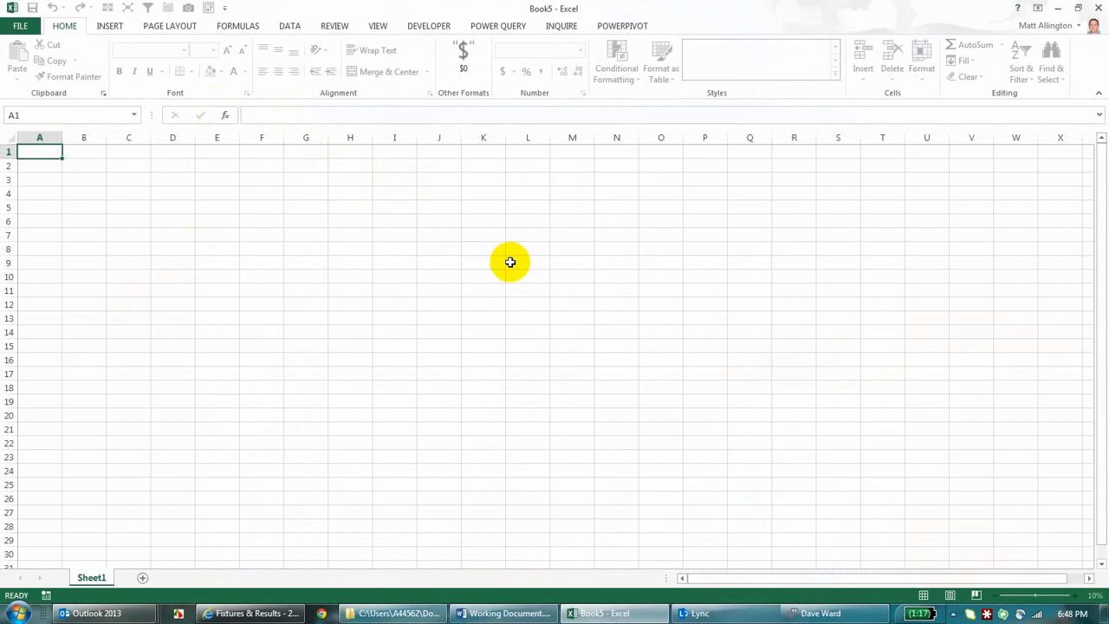
left_click(490, 27)
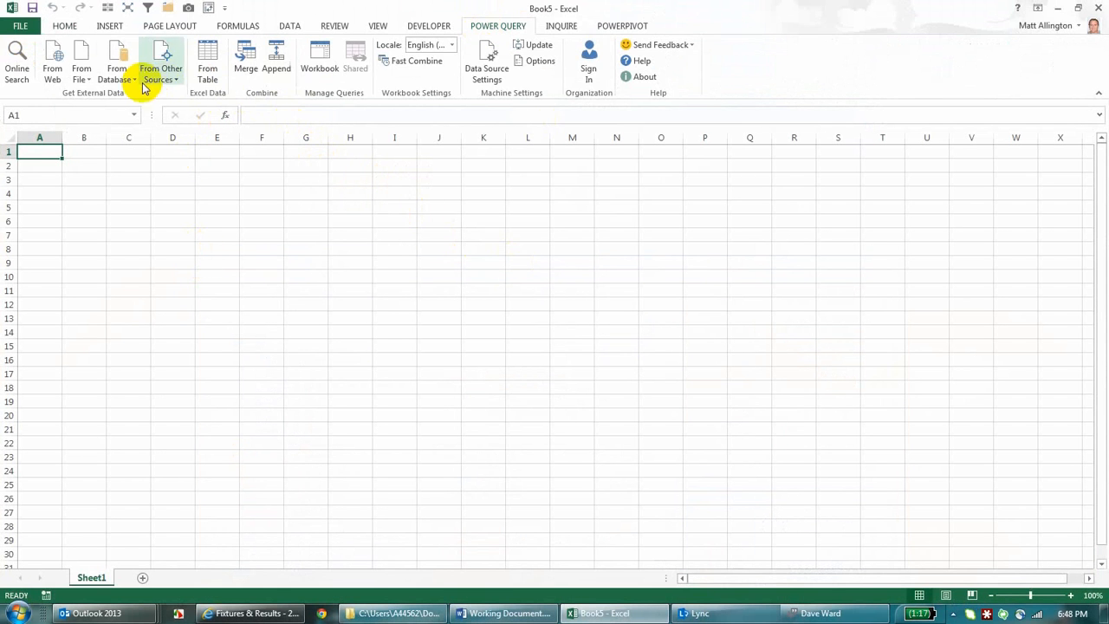
left_click(59, 66)
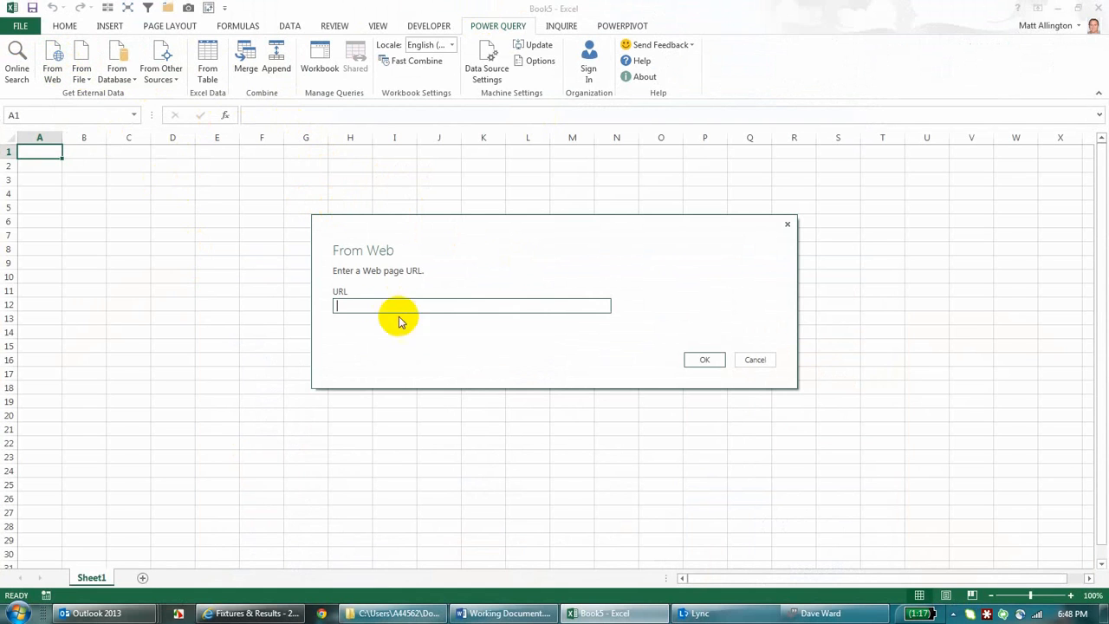
left_click(700, 360)
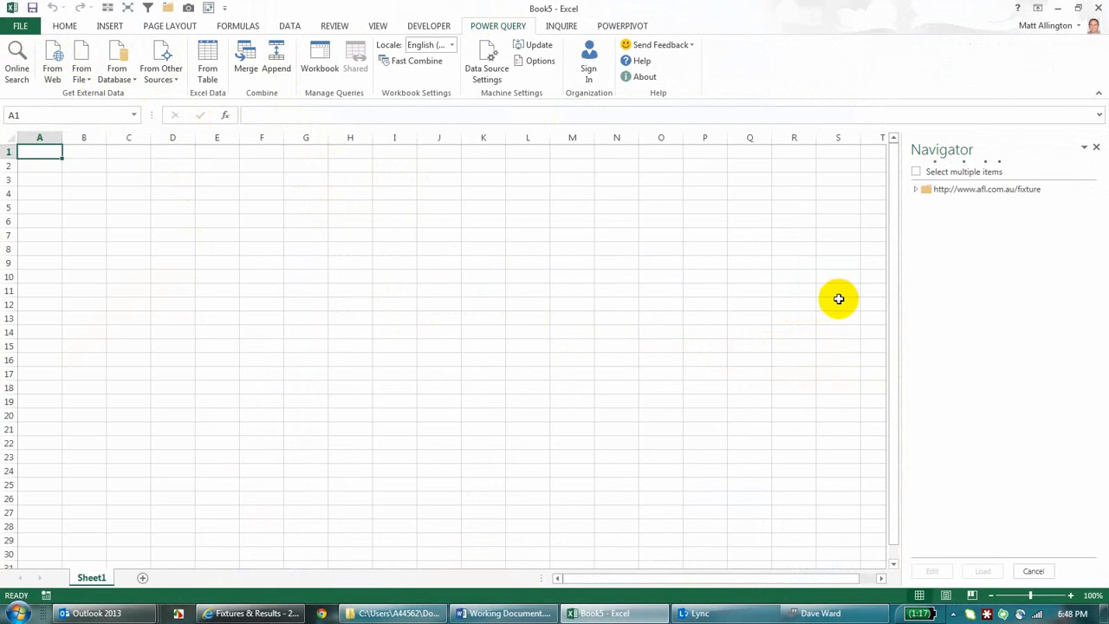
Step: Expand the fixture source and open the Fixture by Teams table for editing in the Query Editor
left_click(934, 192)
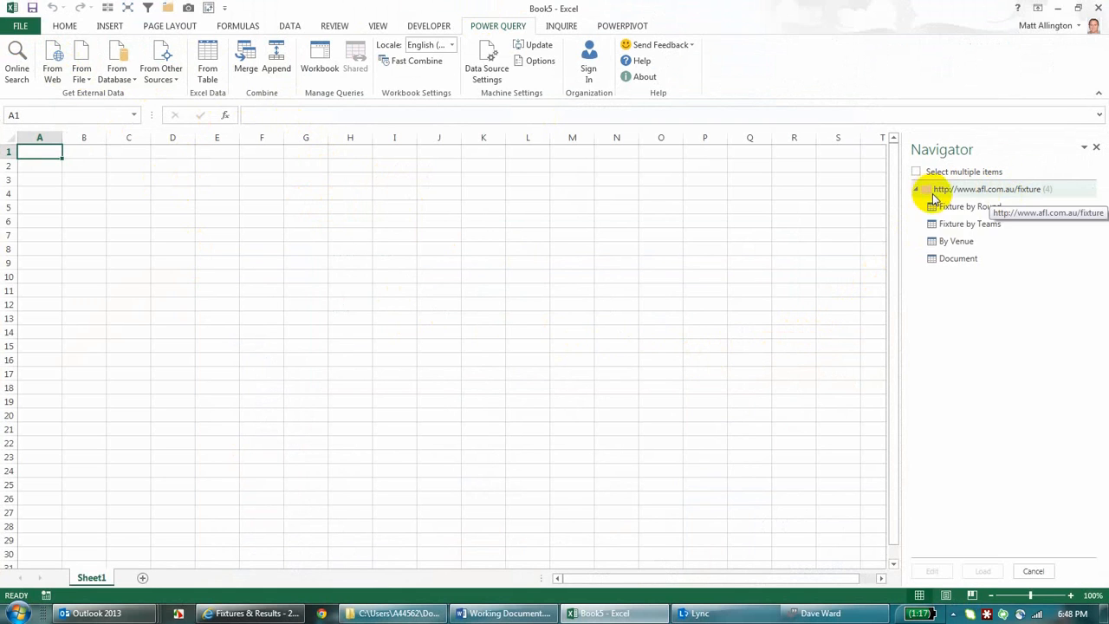
mouse_move(953, 213)
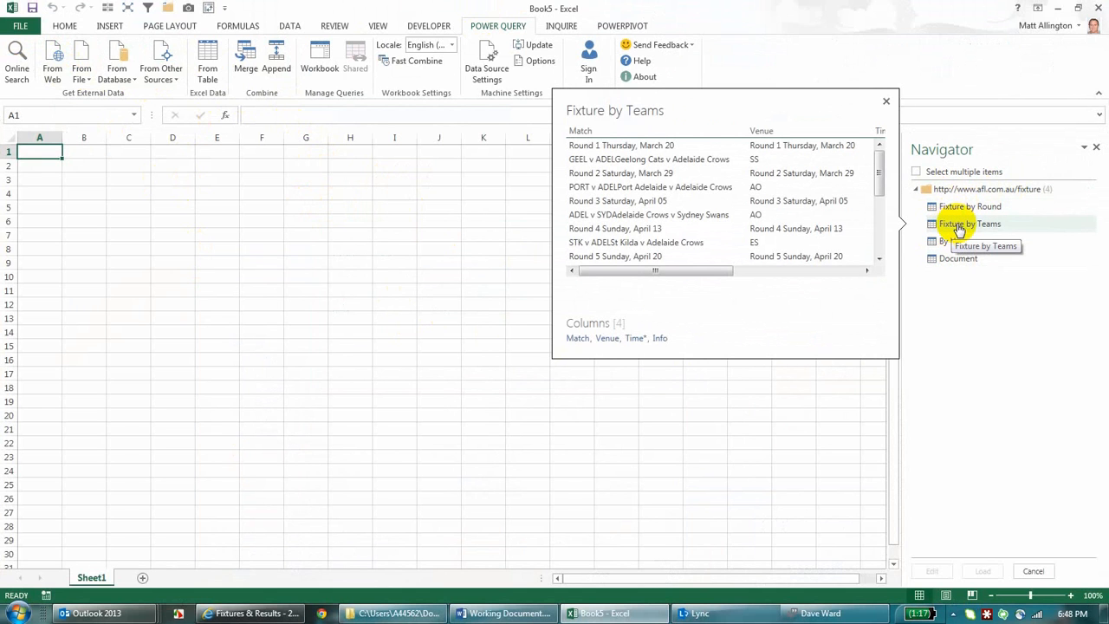
left_click(958, 225)
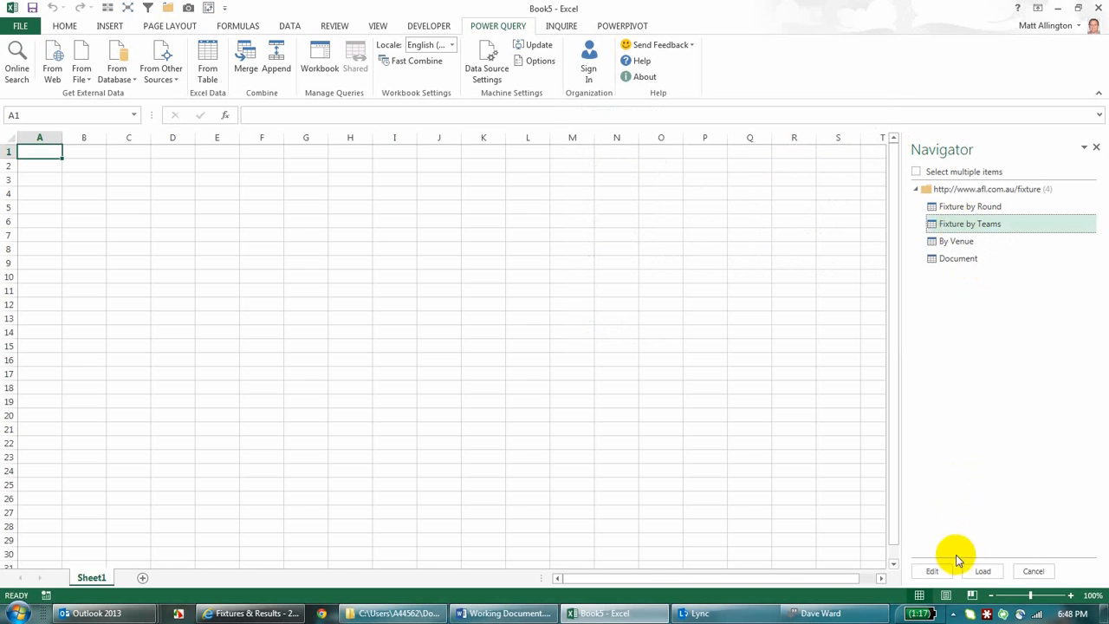
left_click(934, 572)
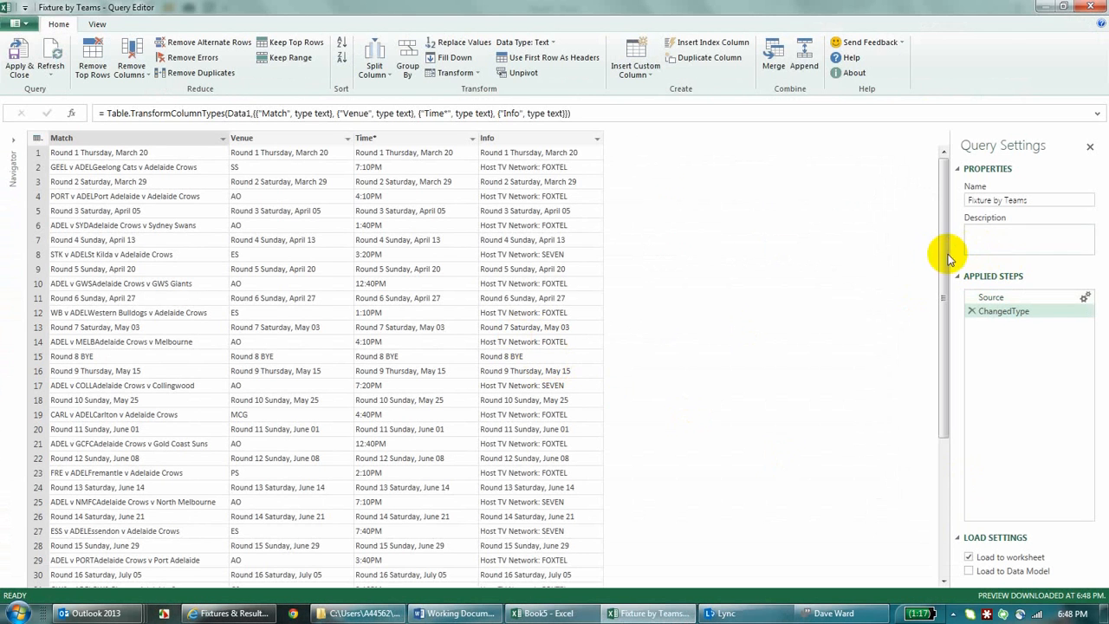
Step: Filter the Match column to keep only rows that do not contain "Round"
left_click_drag(942, 271, 925, 185)
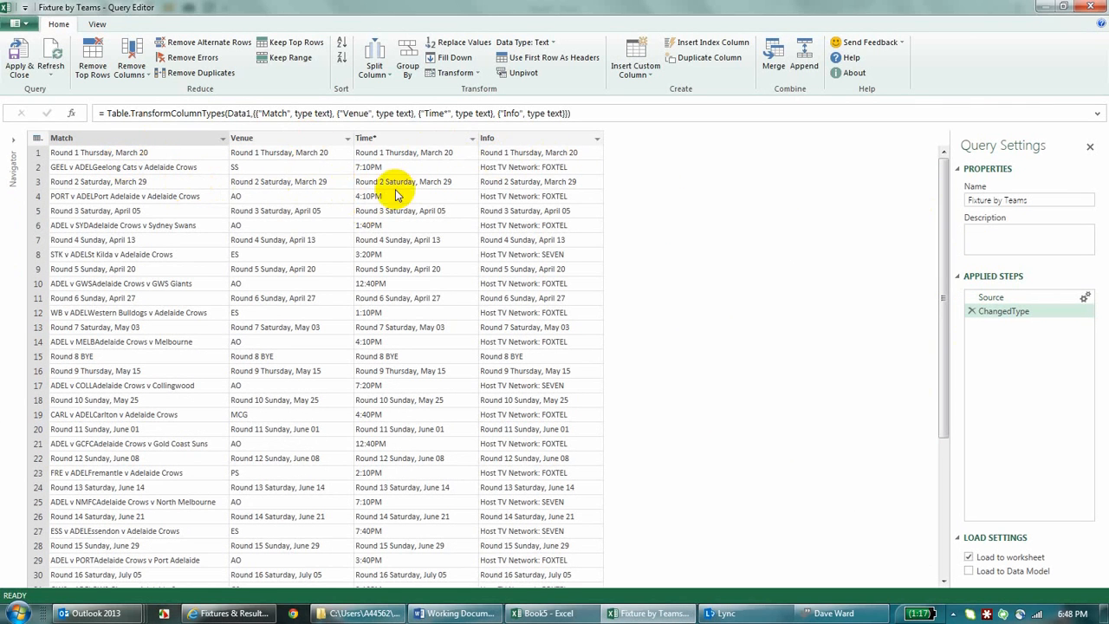
right_click(219, 143)
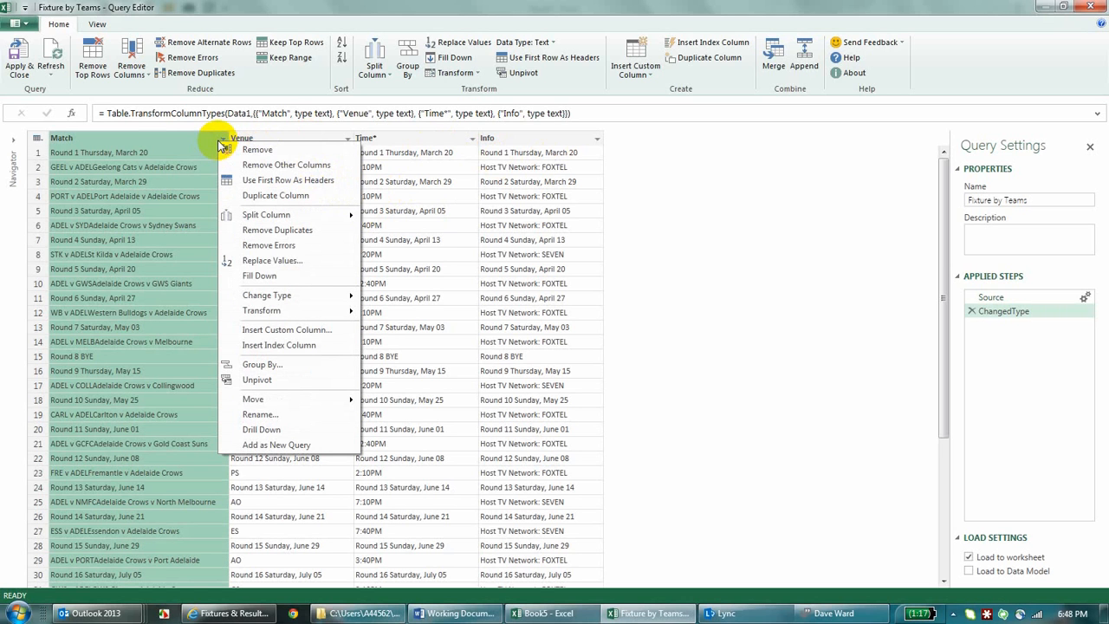
left_click(222, 138)
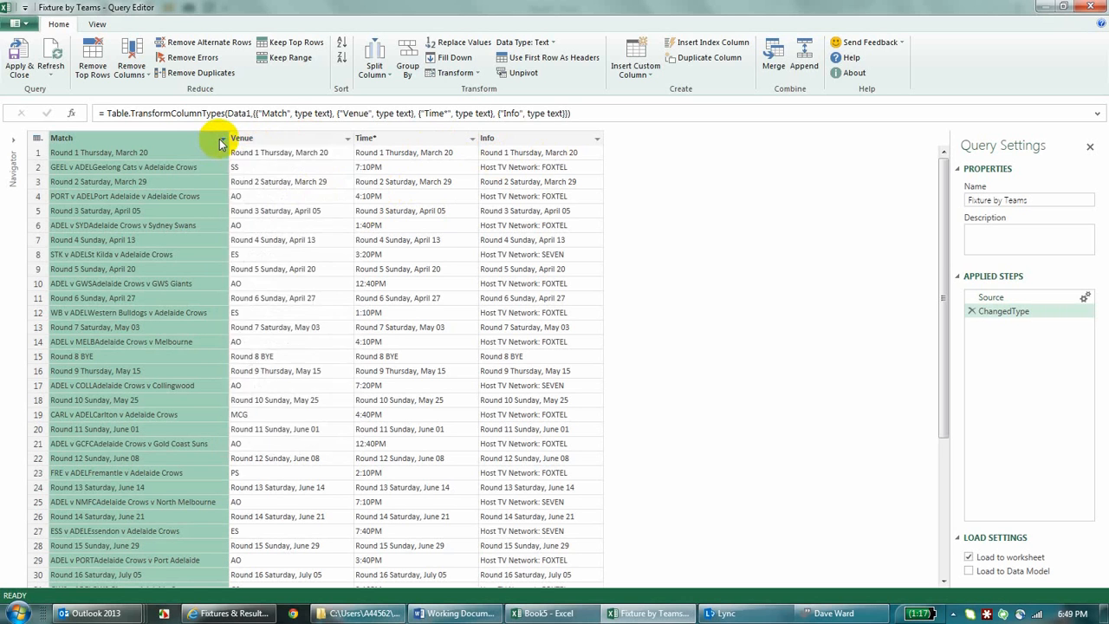
mouse_move(95, 230)
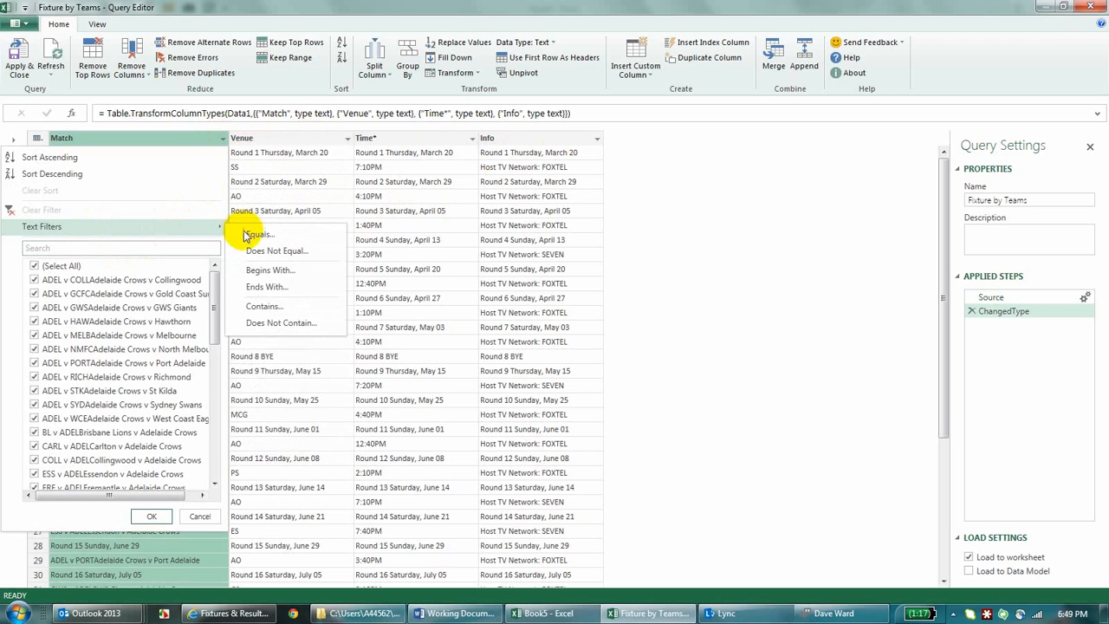
left_click(286, 310)
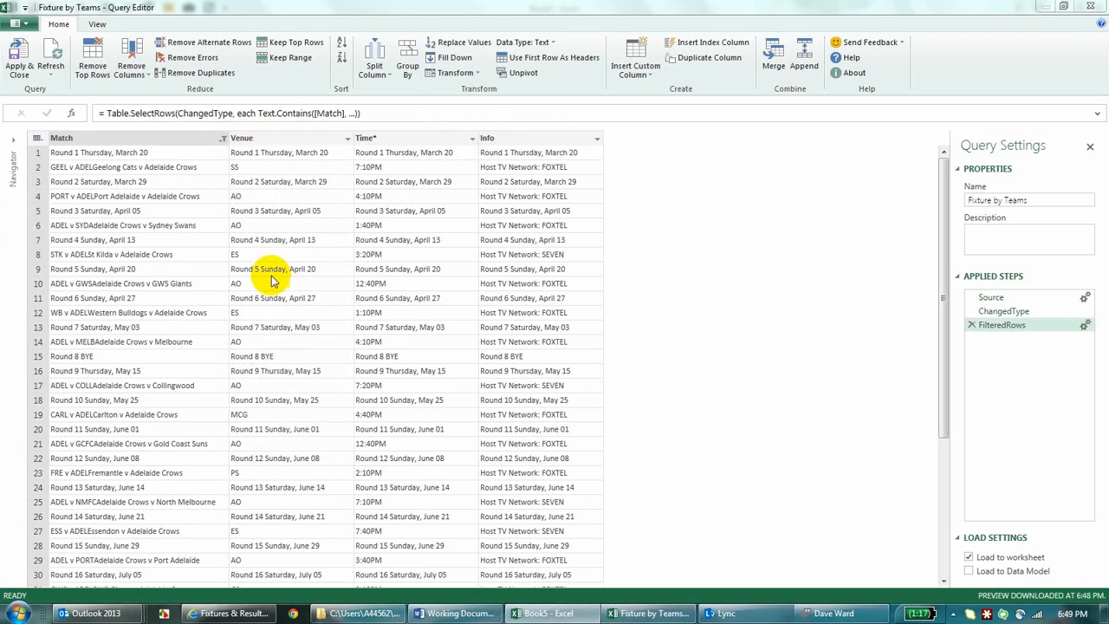
left_click(404, 295)
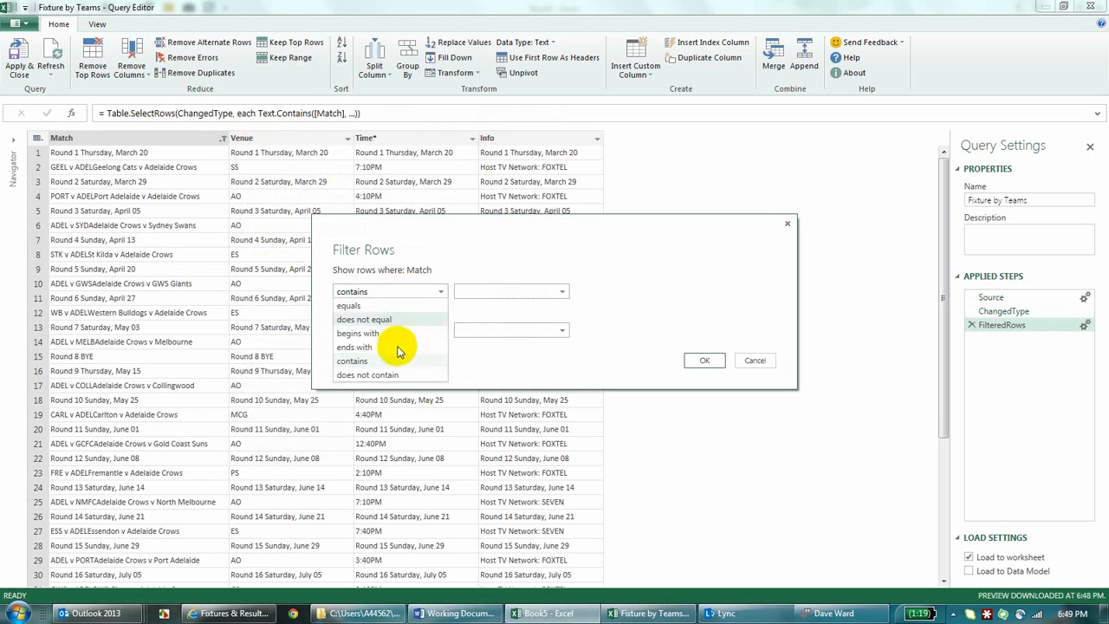
left_click(390, 374)
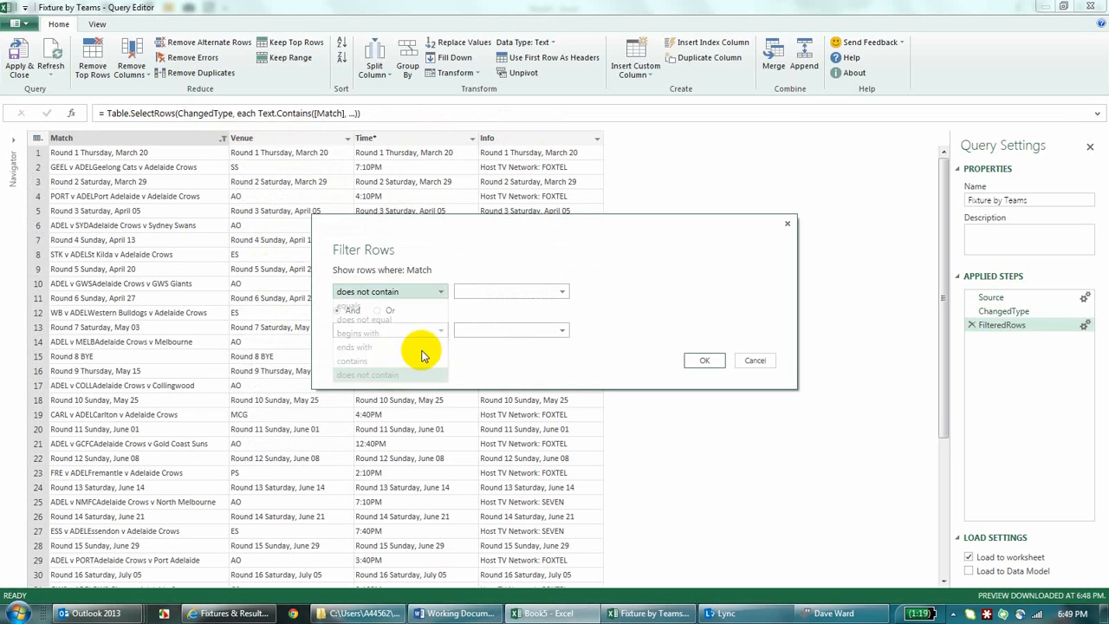
left_click(468, 292)
type("Round")
left_click(704, 360)
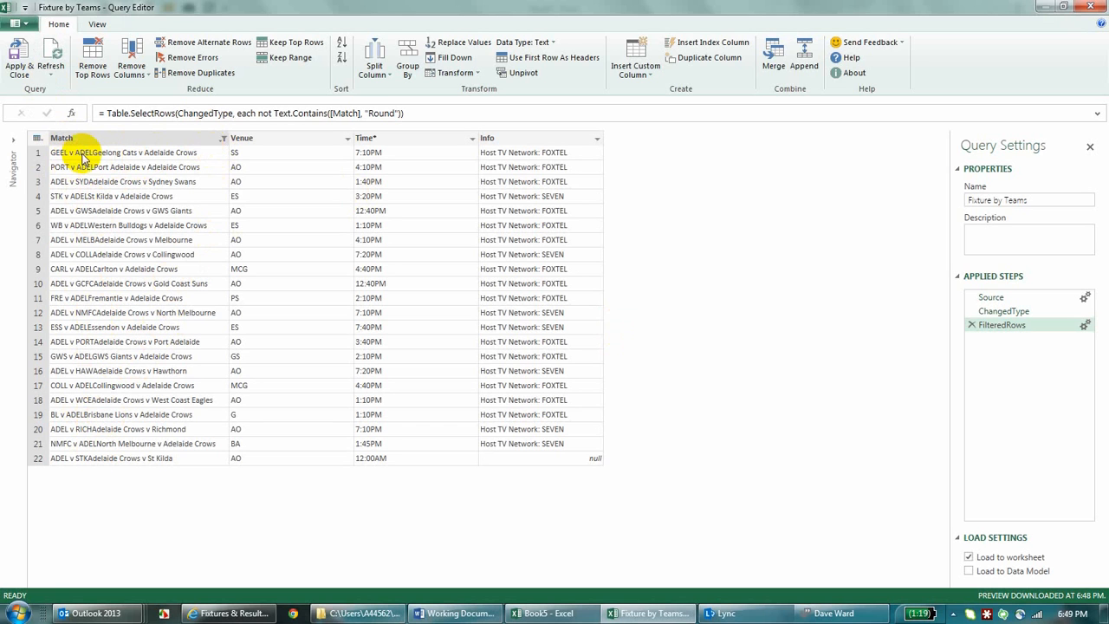
Step: Replace "v ADEL" with "v ADEL," in the Match column
right_click(196, 142)
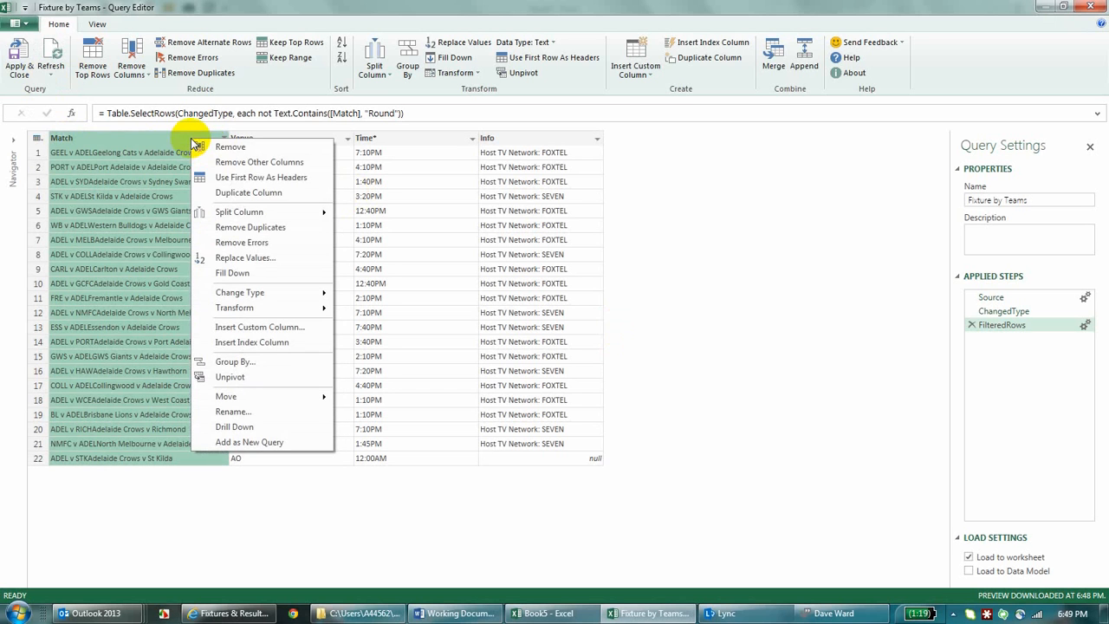
left_click(271, 259)
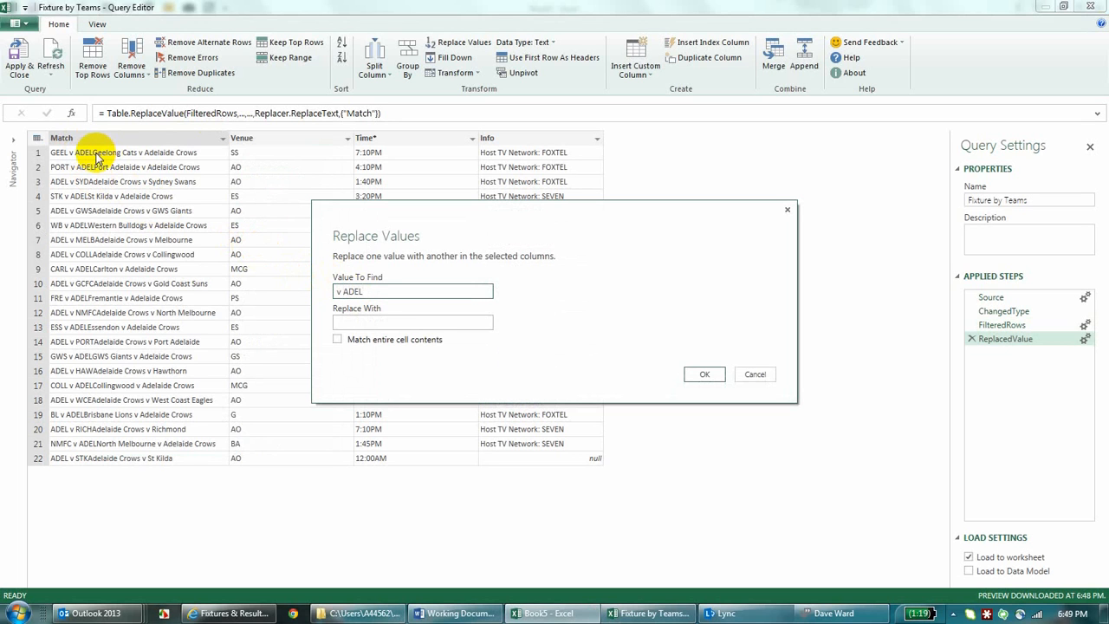
left_click(373, 324)
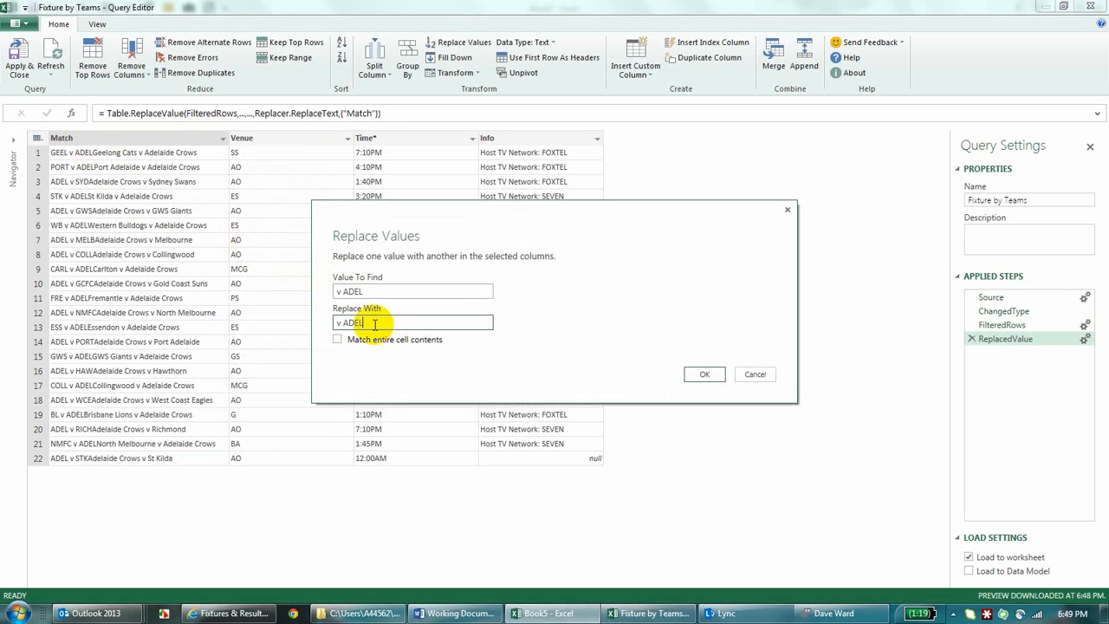
left_click(703, 373)
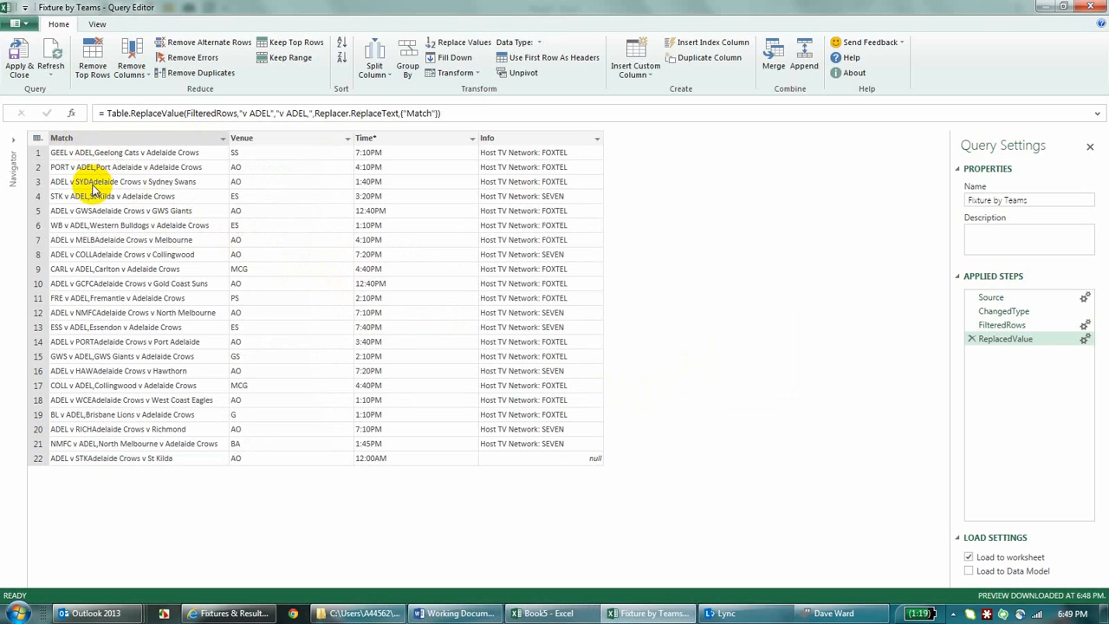
Step: Replace "Adelaide Crows v" with ",Adelaide Crows v" in the Match column
left_click(222, 141)
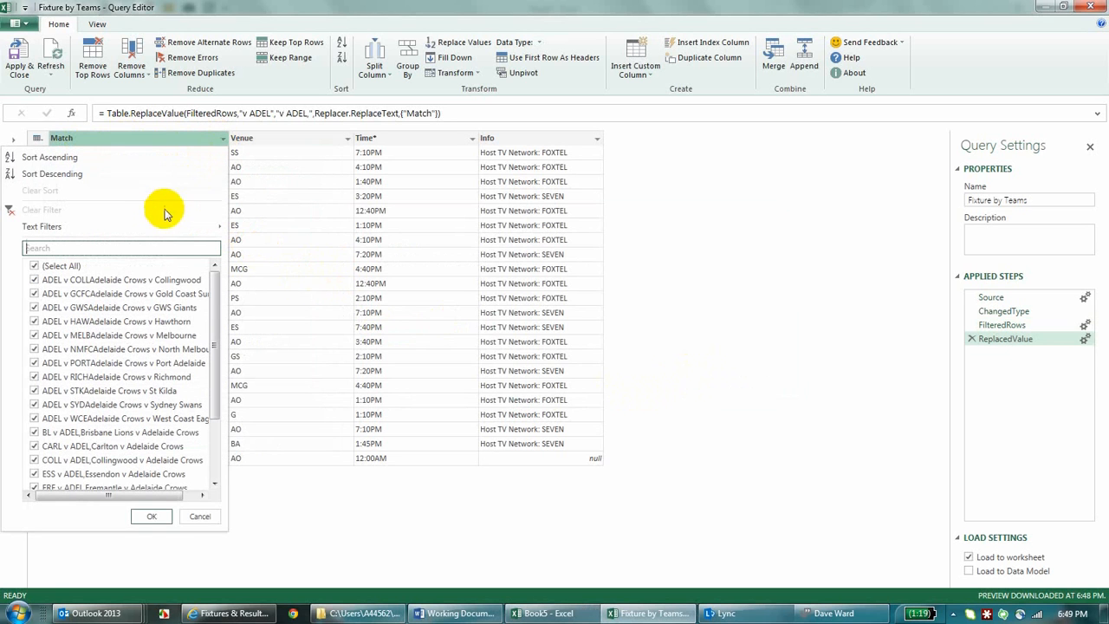
left_click(188, 142)
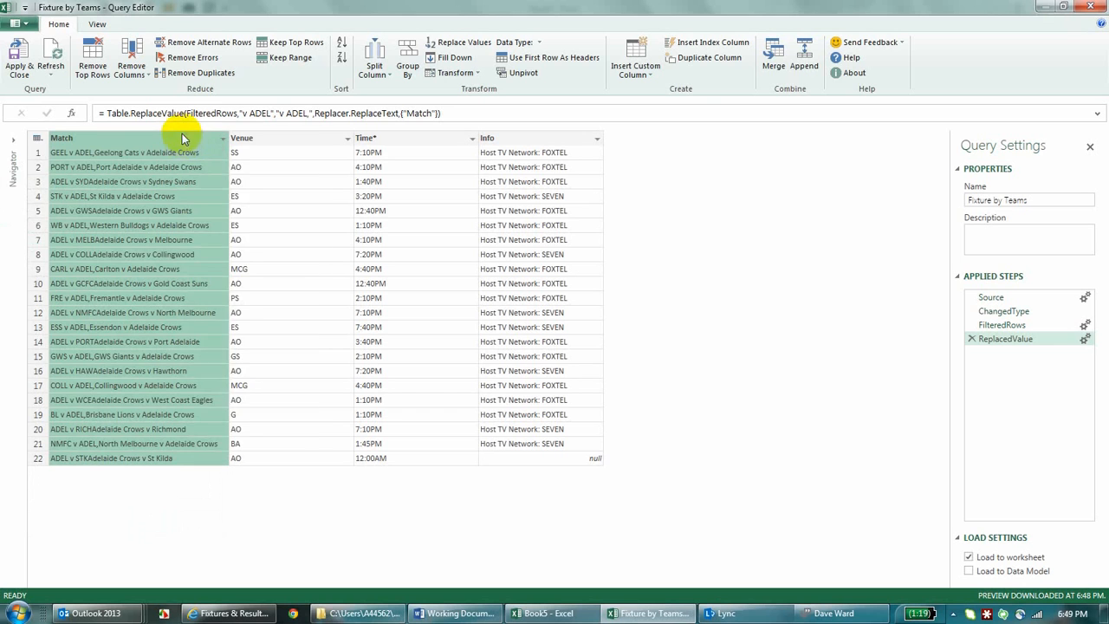
right_click(182, 138)
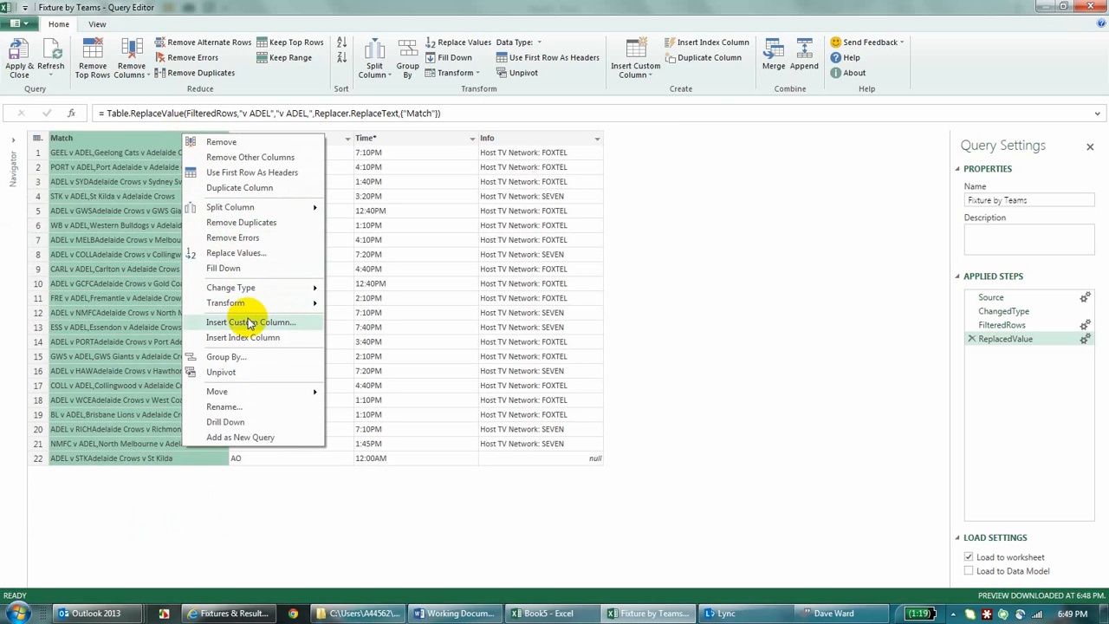
left_click(242, 252)
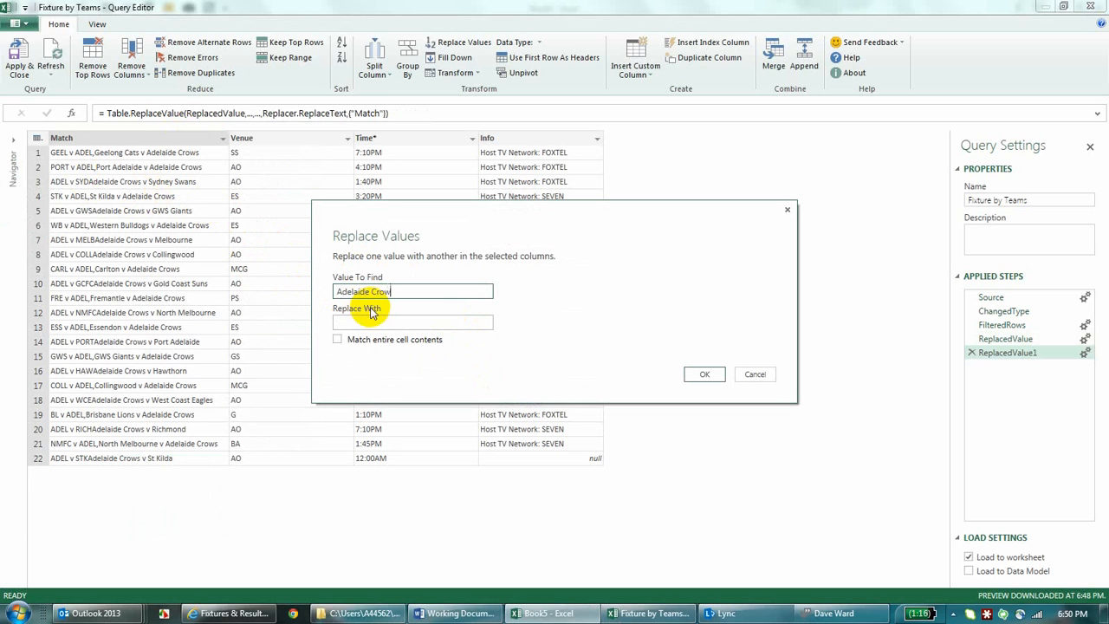
type("v")
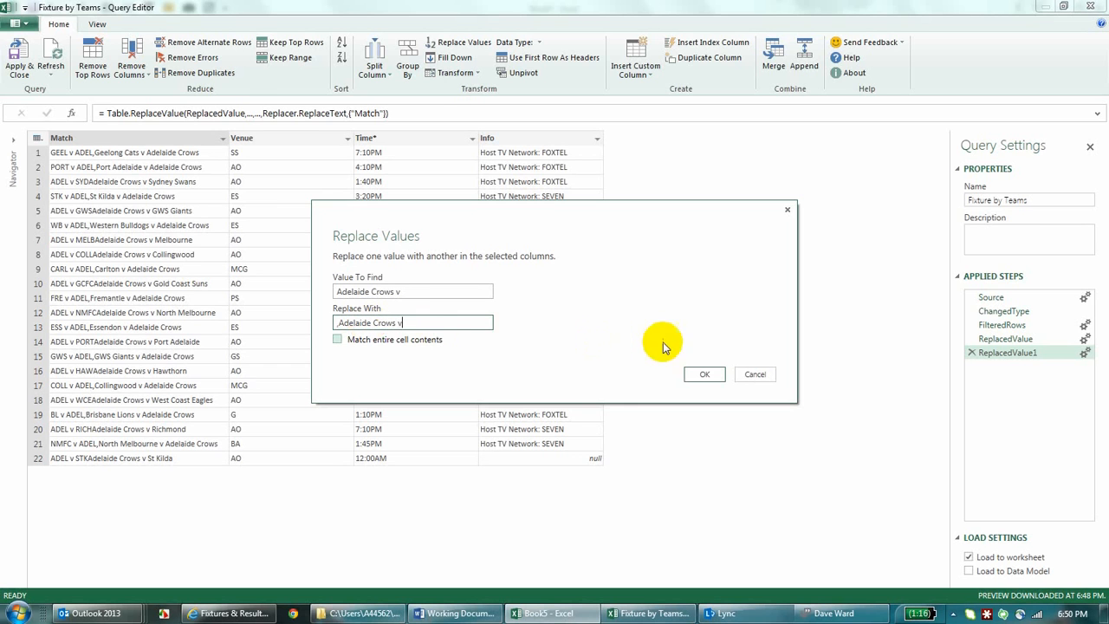
left_click(707, 374)
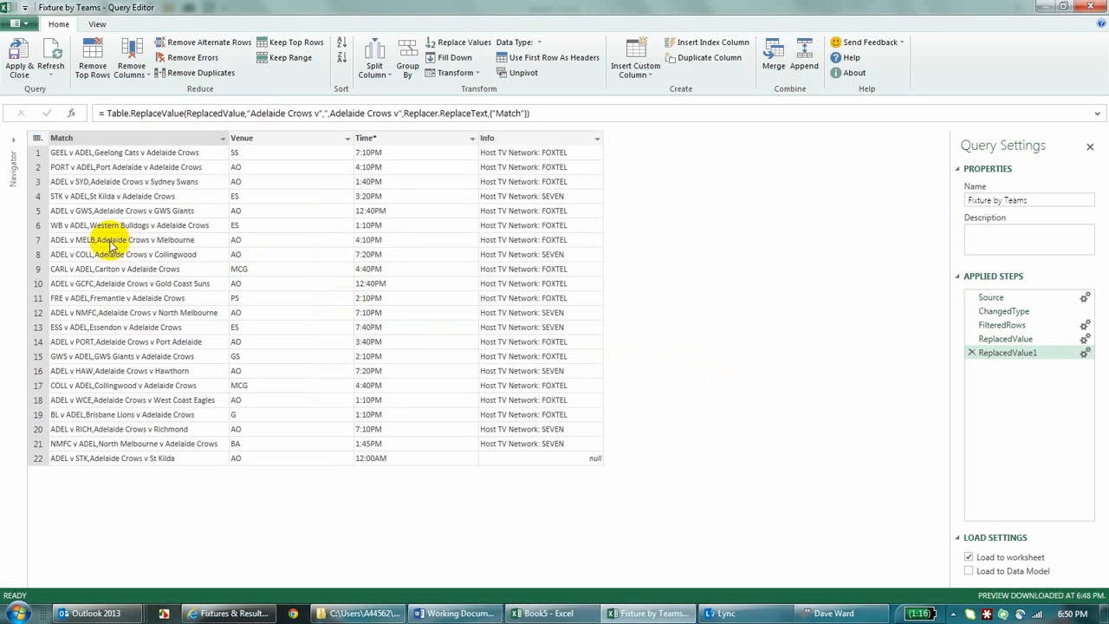
Step: Split the Match column at each occurrence of a comma, and apply the query to load its results into the workbook
right_click(148, 147)
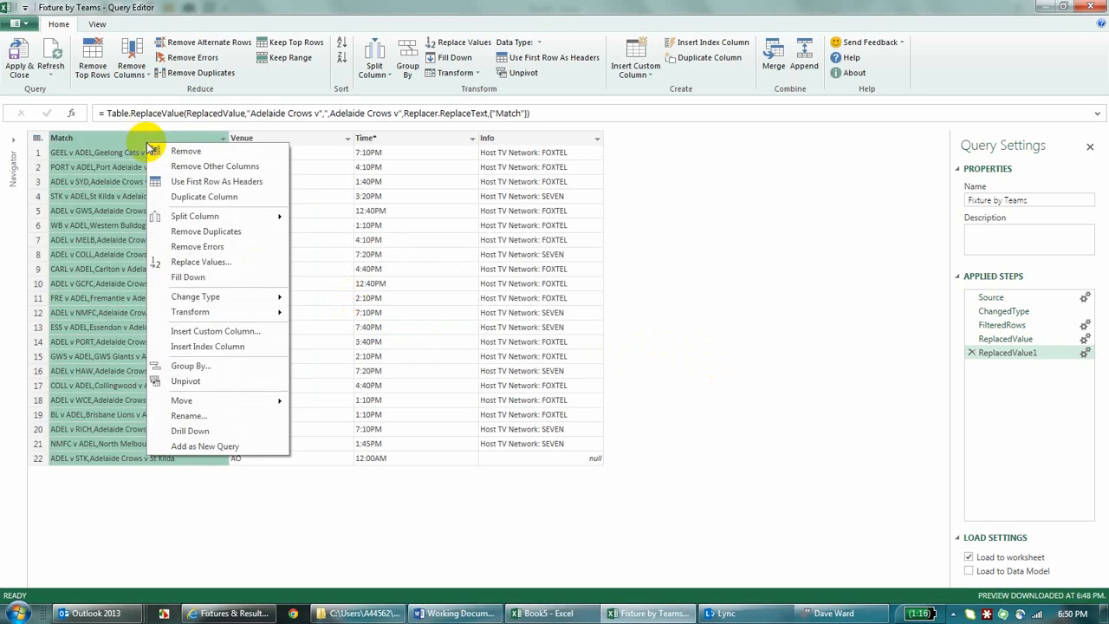
mouse_move(264, 224)
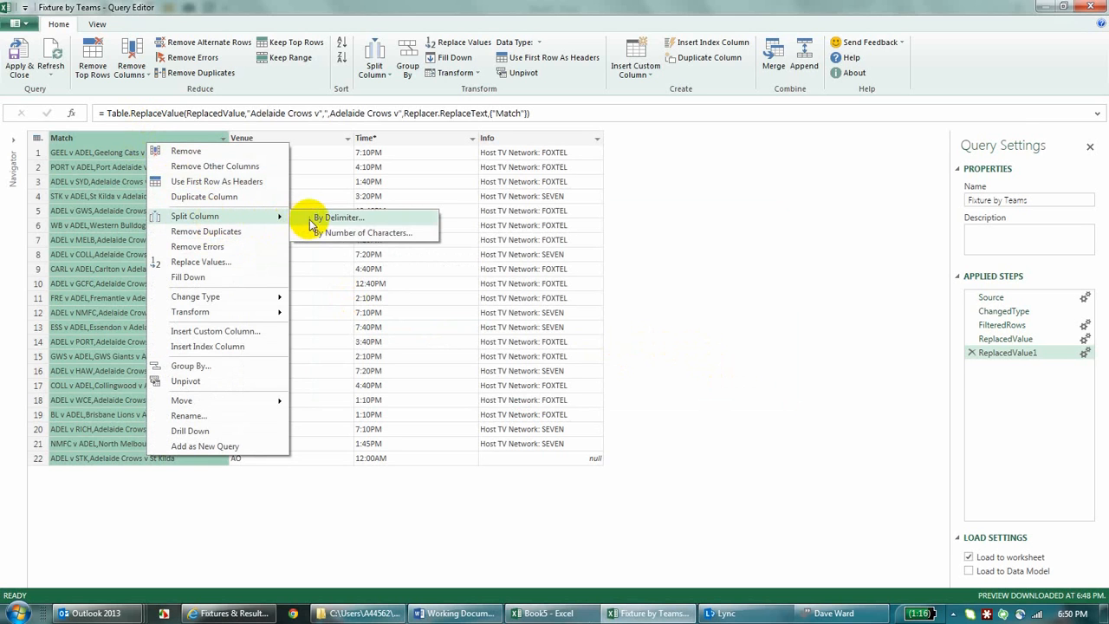
left_click(312, 219)
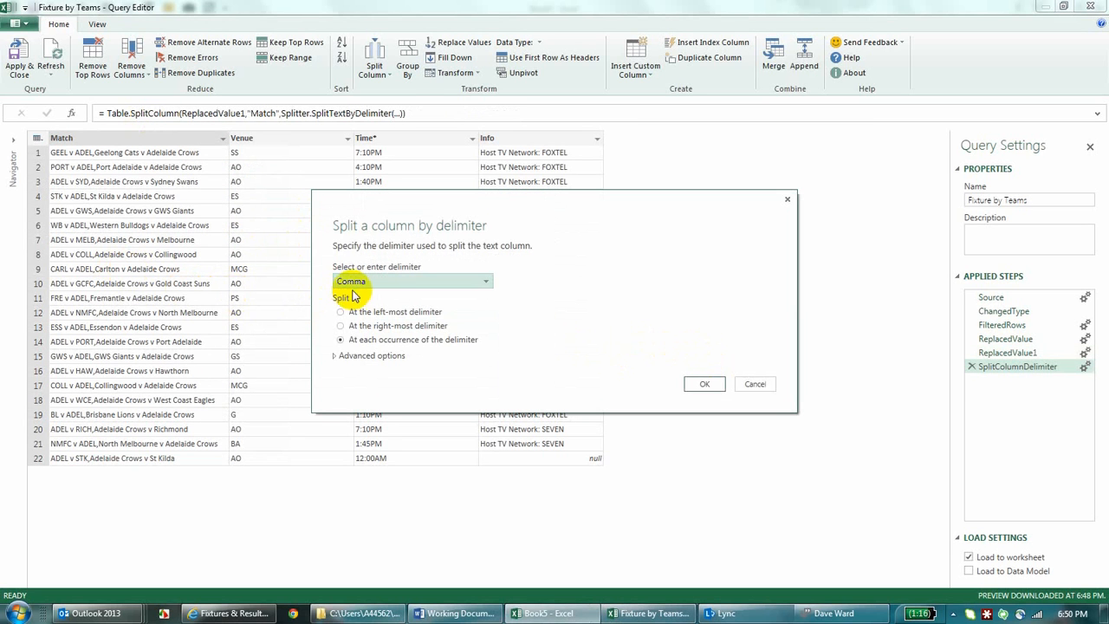
left_click(693, 387)
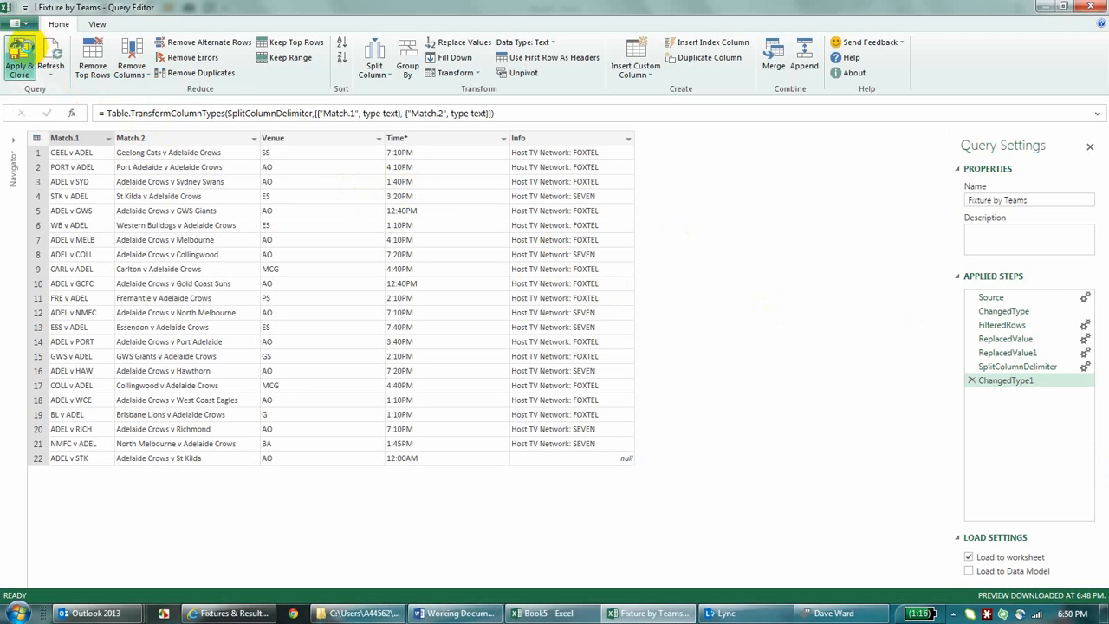
left_click(20, 53)
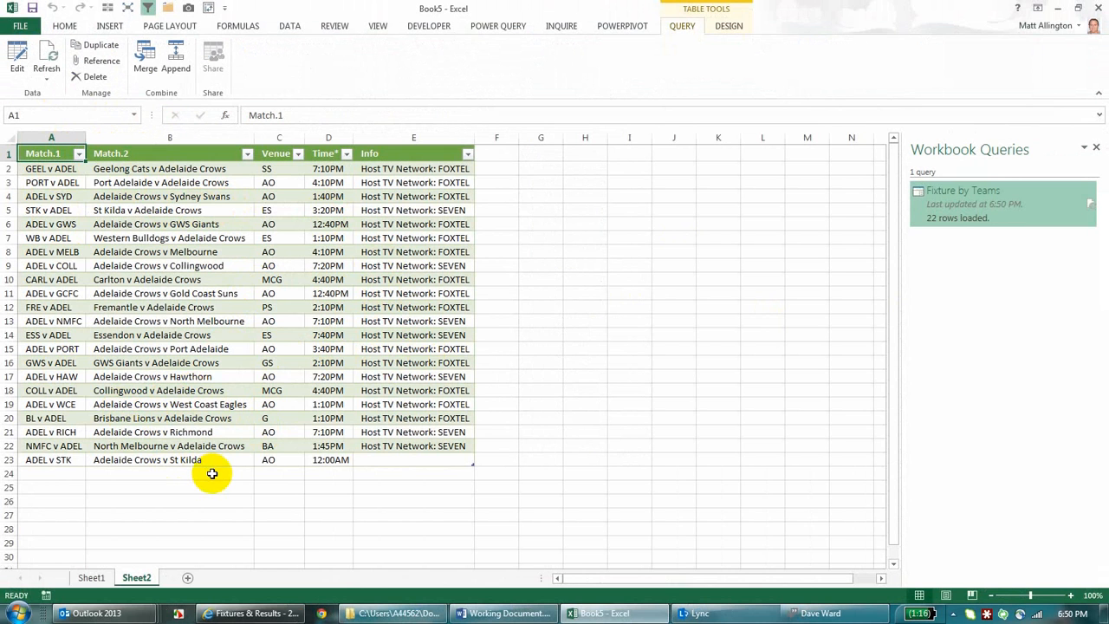
Step: Duplicate the Fixture by Teams query and open the original query for editing
right_click(962, 206)
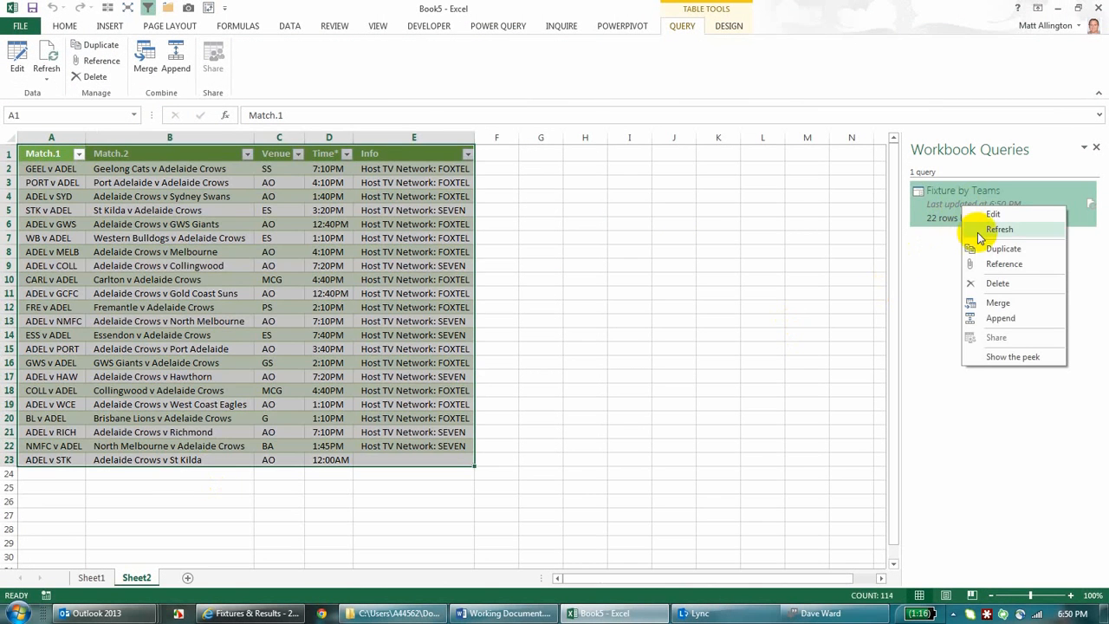
left_click(991, 248)
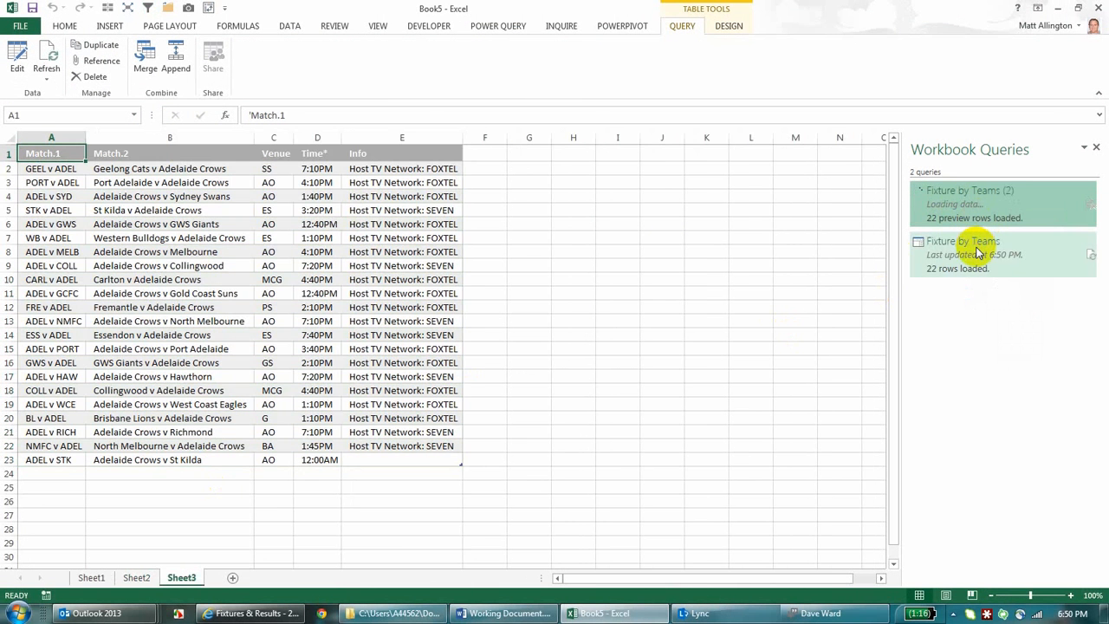
right_click(993, 251)
left_click(1006, 259)
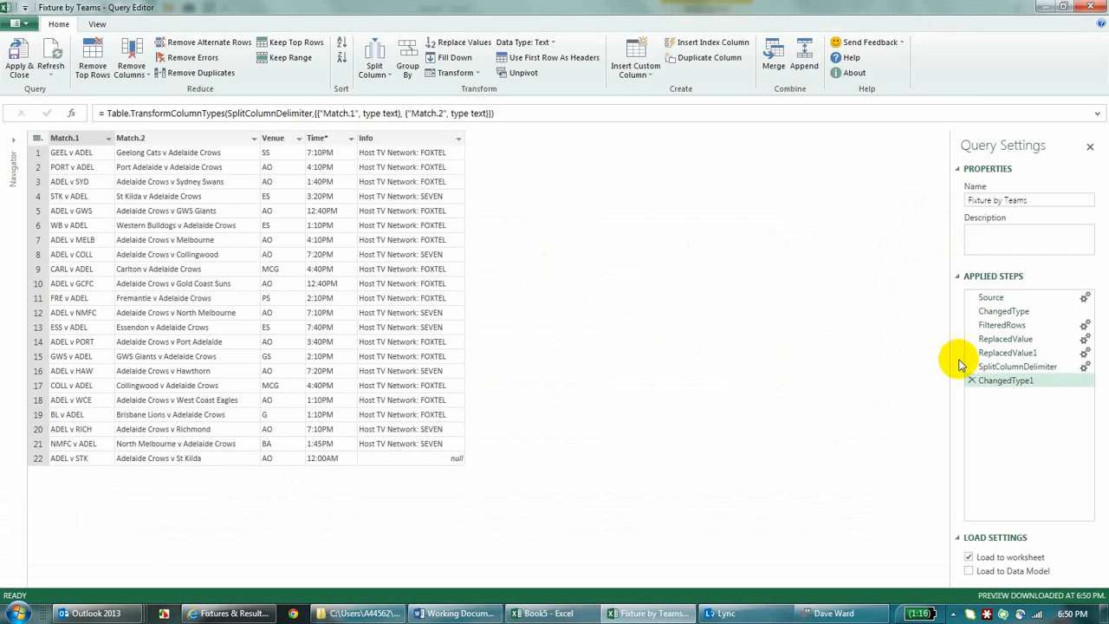
Step: Review the applied steps of the Fixture by Teams query and delete every step after FilteredRows
left_click(1005, 311)
left_click(1003, 326)
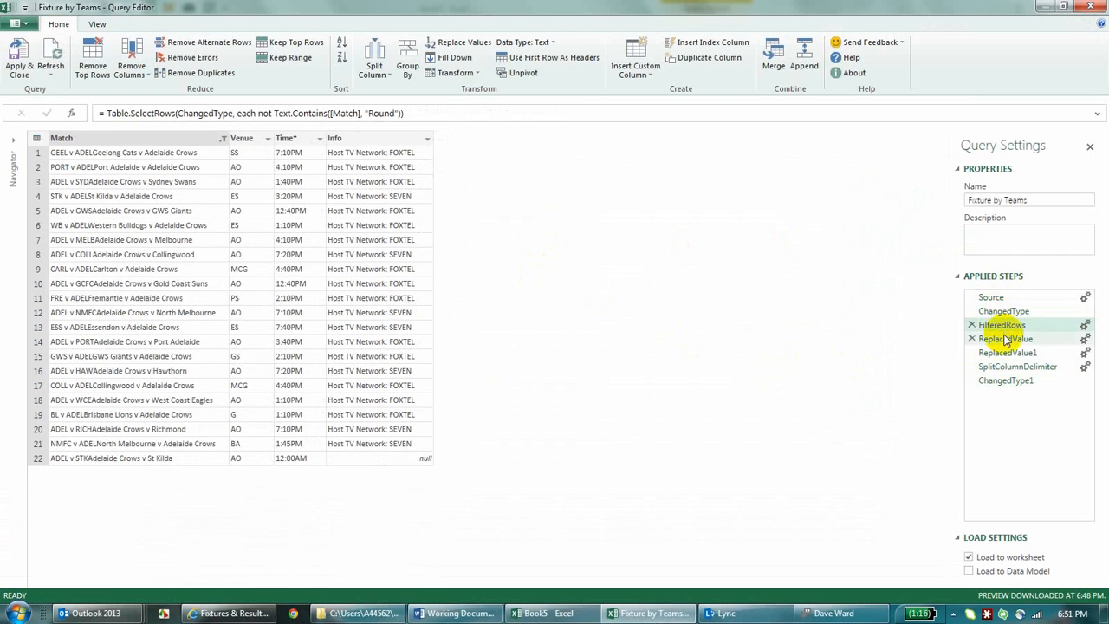
left_click(1006, 339)
left_click(1008, 353)
left_click(1005, 366)
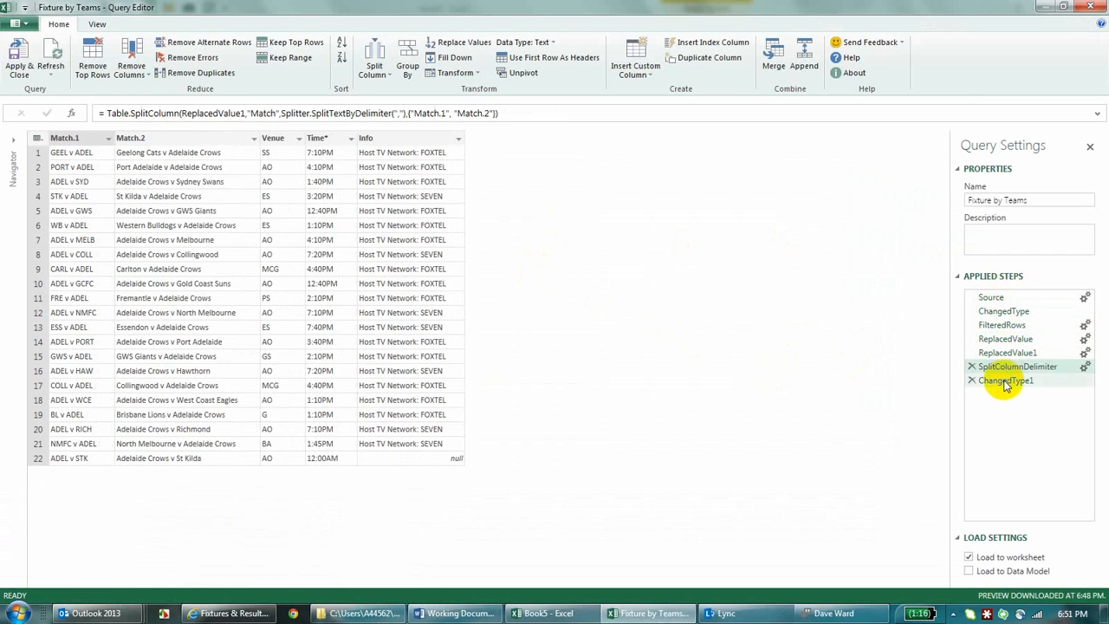
left_click(1004, 381)
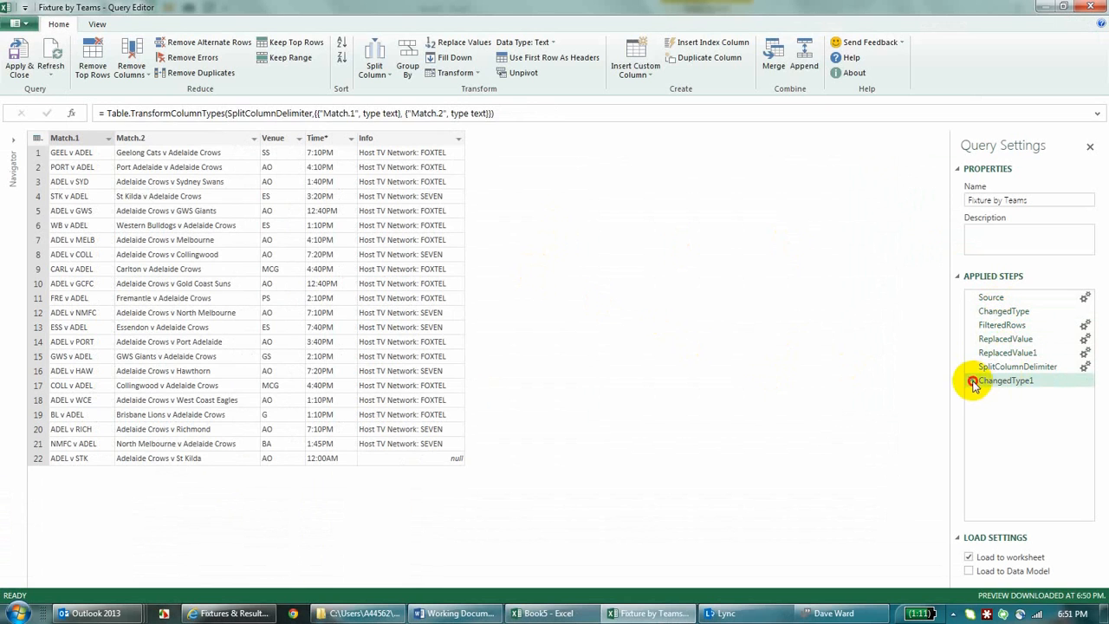
left_click(972, 381)
left_click(972, 366)
left_click(972, 353)
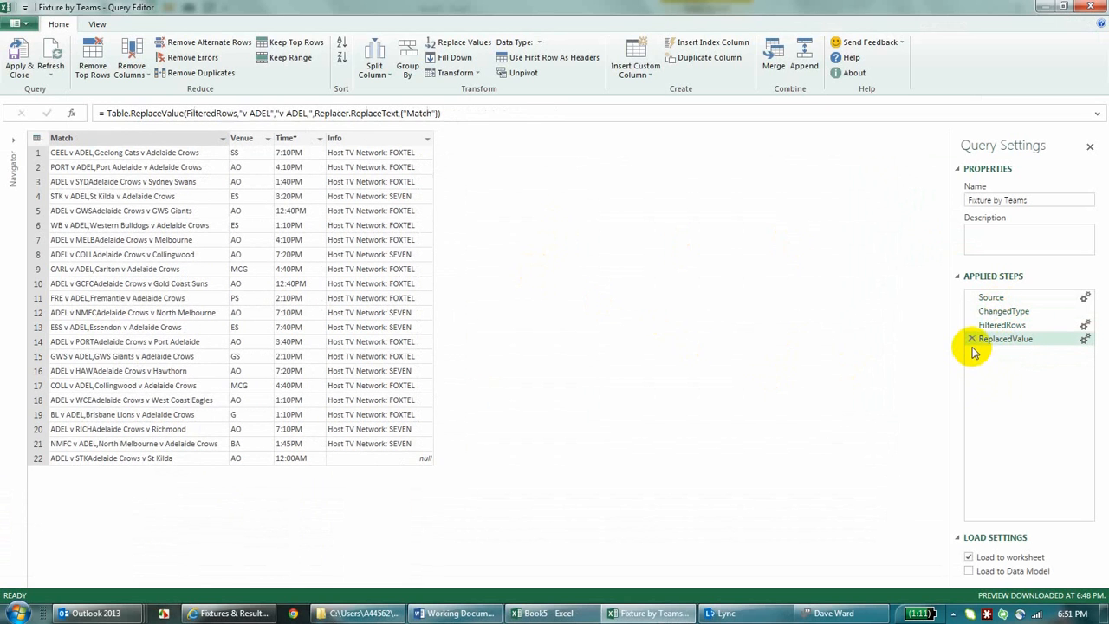
left_click(972, 340)
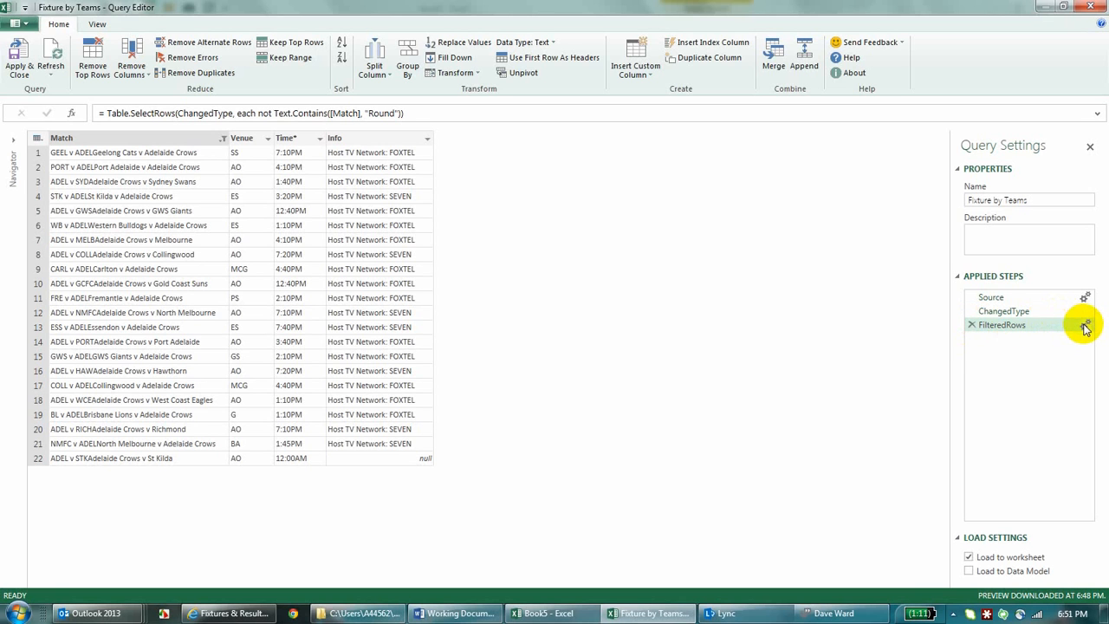
Step: Change the FilteredRows condition to keep only rows where Match contains "Round"
right_click(1083, 326)
left_click(1005, 333)
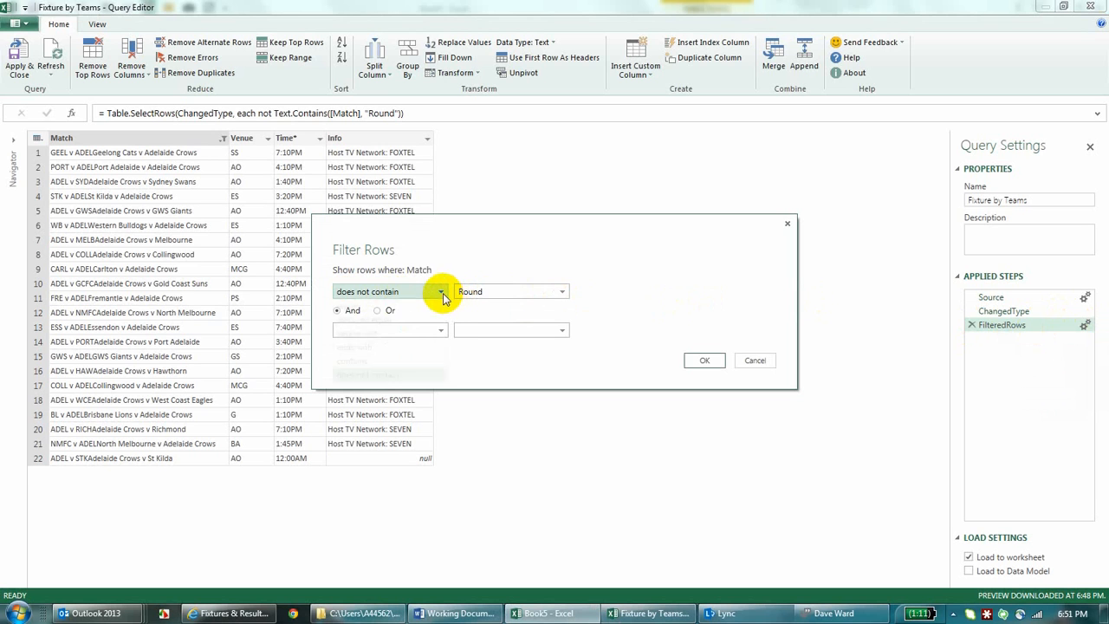
left_click(350, 360)
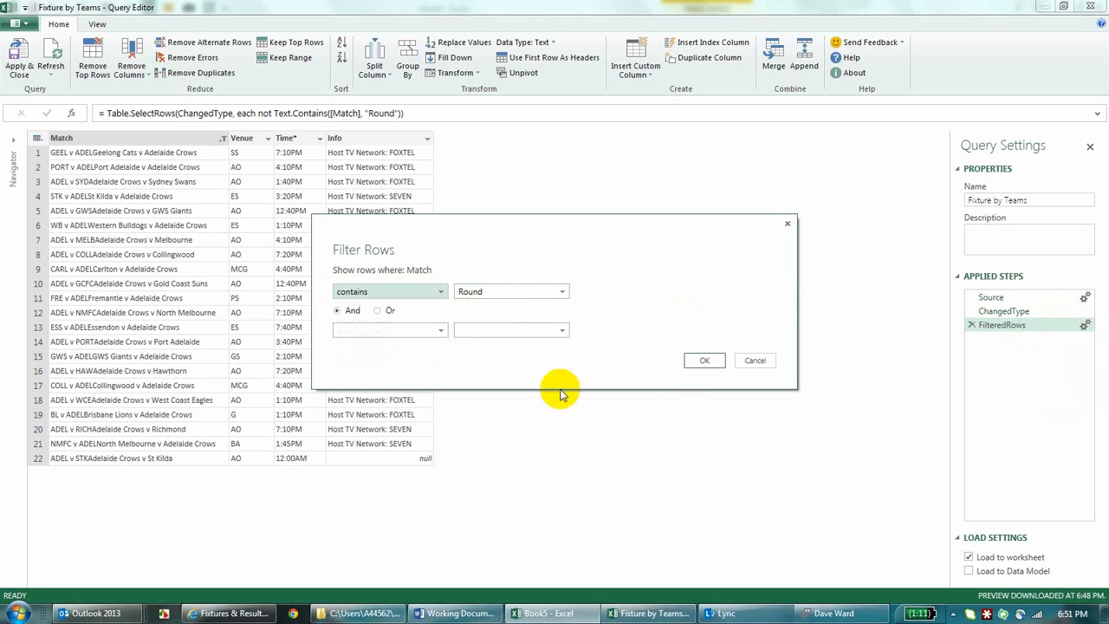
left_click(697, 363)
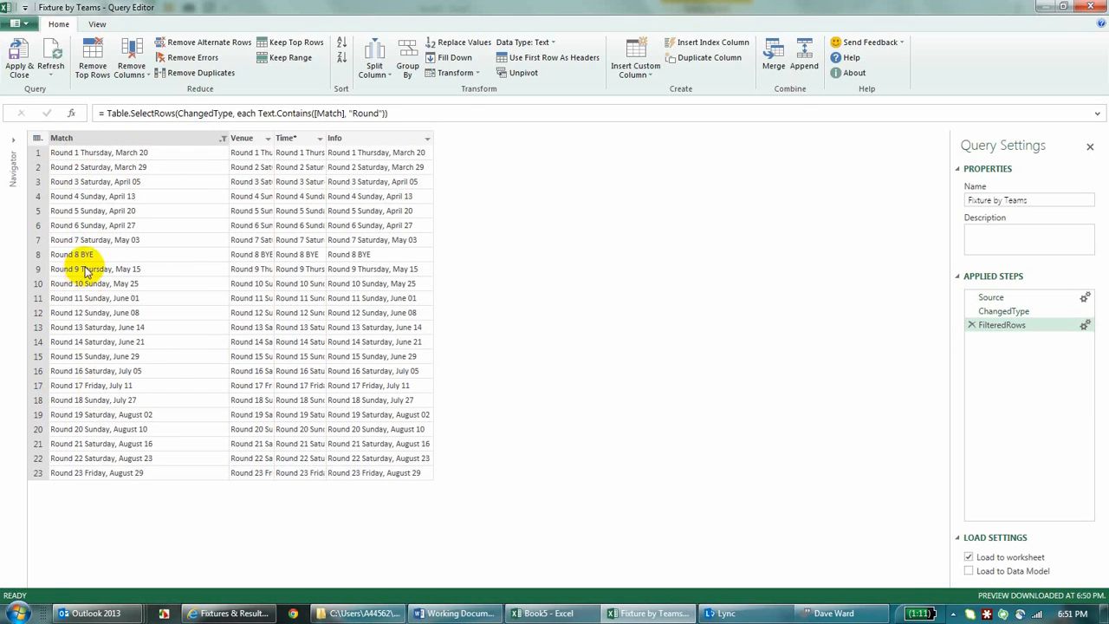
Step: Split the Match column by space at the left-most delimiter
right_click(187, 141)
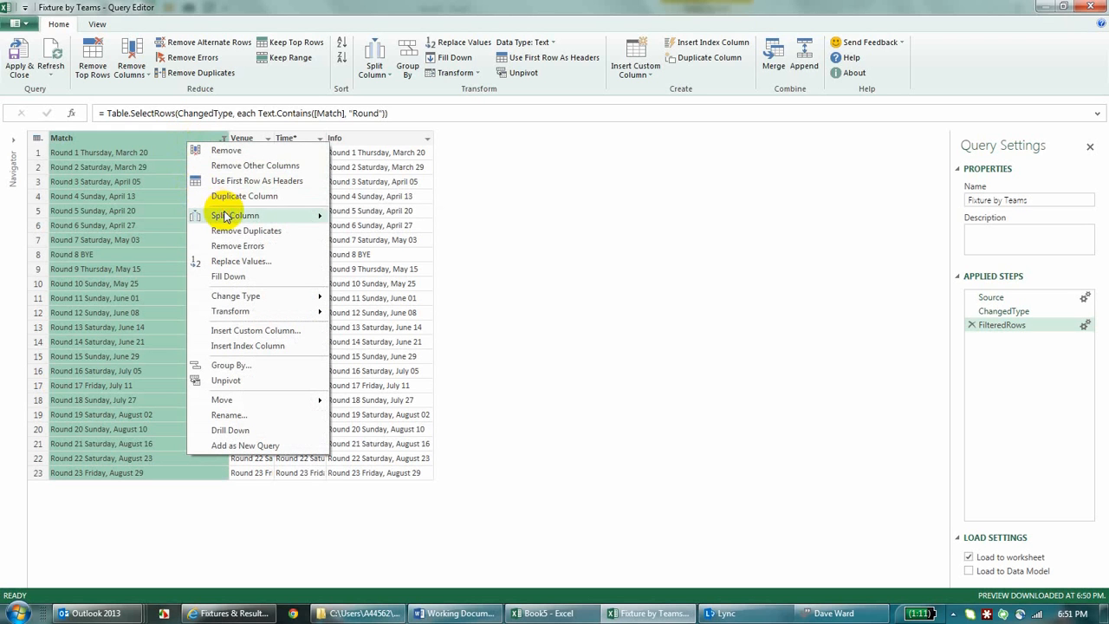
mouse_move(227, 216)
left_click(389, 217)
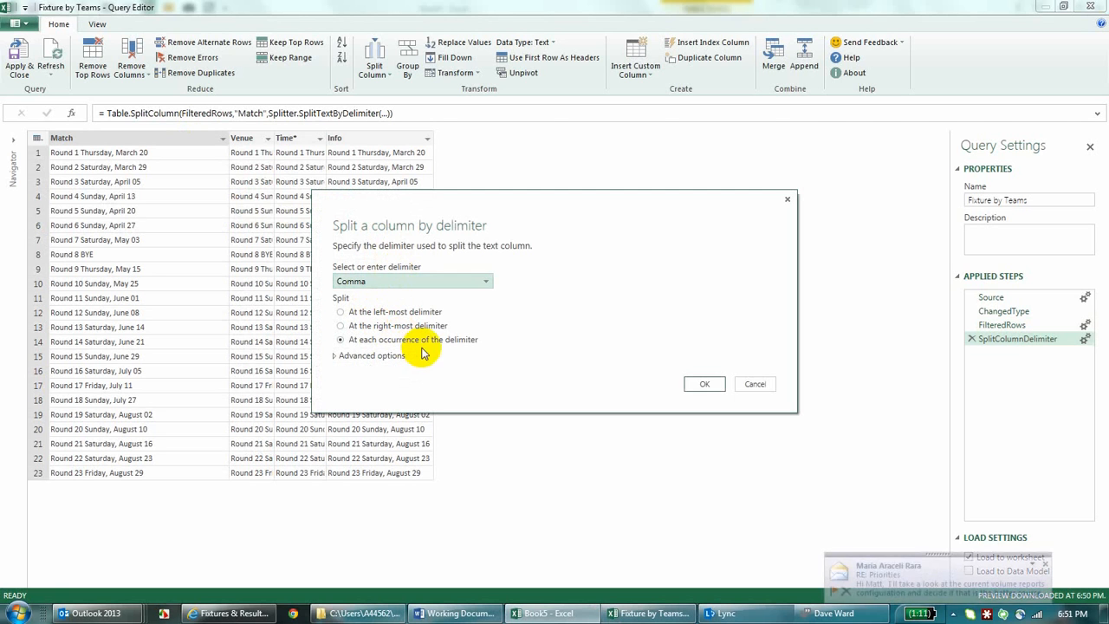
left_click(365, 313)
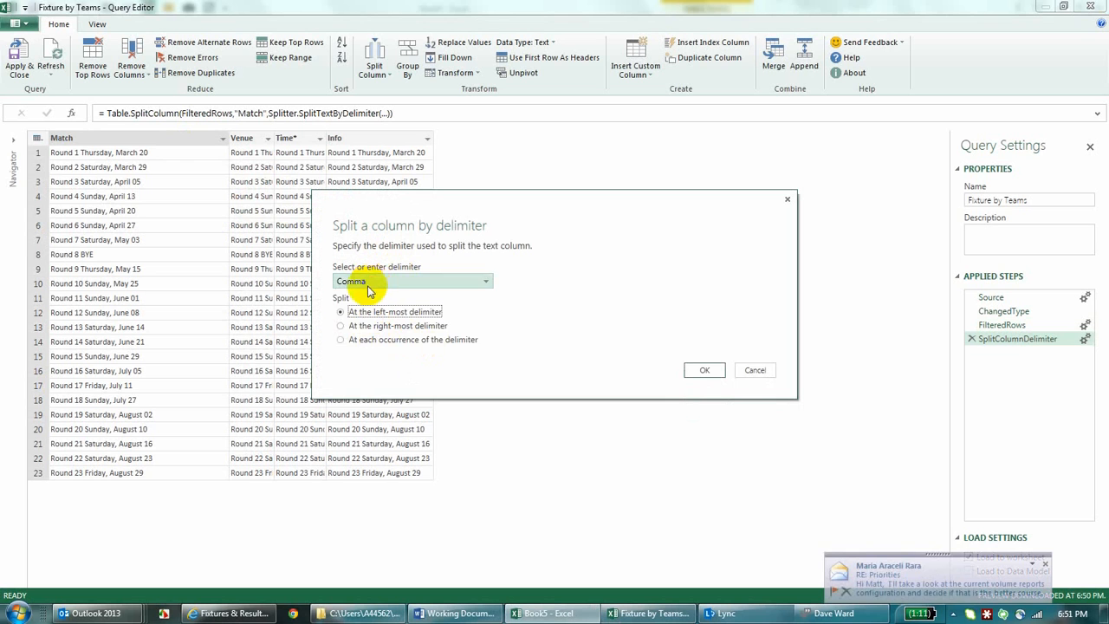
left_click(368, 284)
left_click(359, 349)
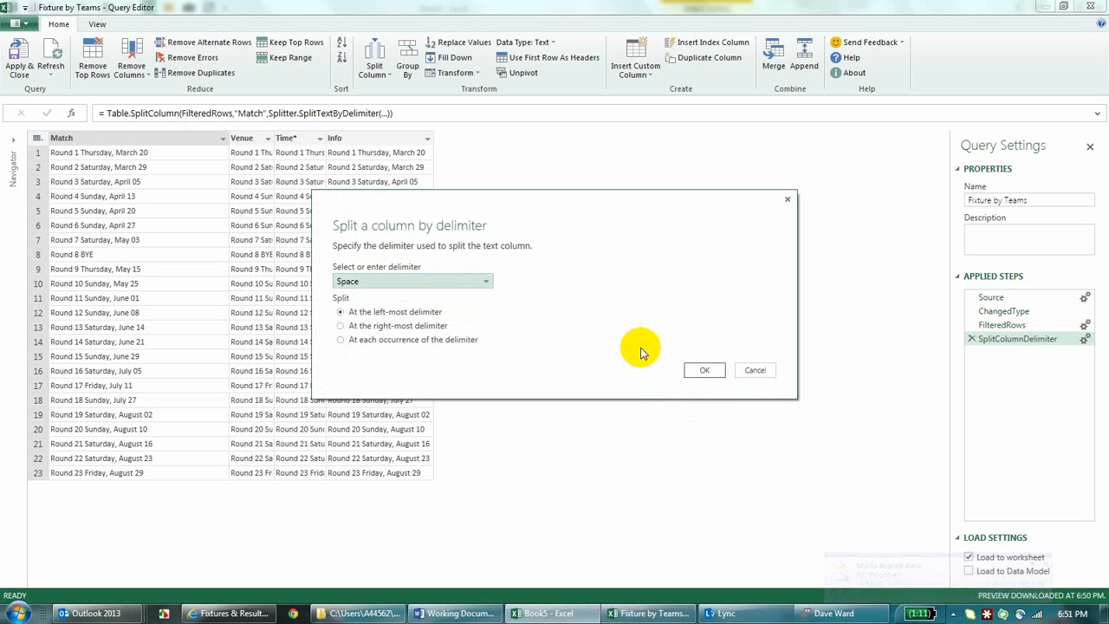
left_click(701, 370)
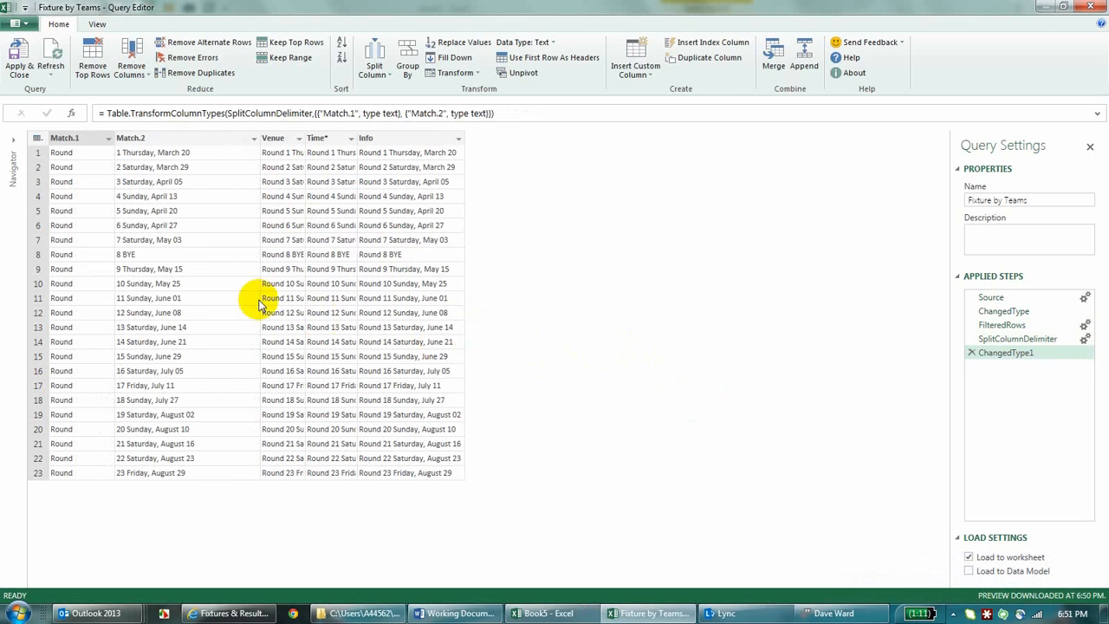
Step: Split the Match.2 column by space at the left-most delimiter
right_click(212, 141)
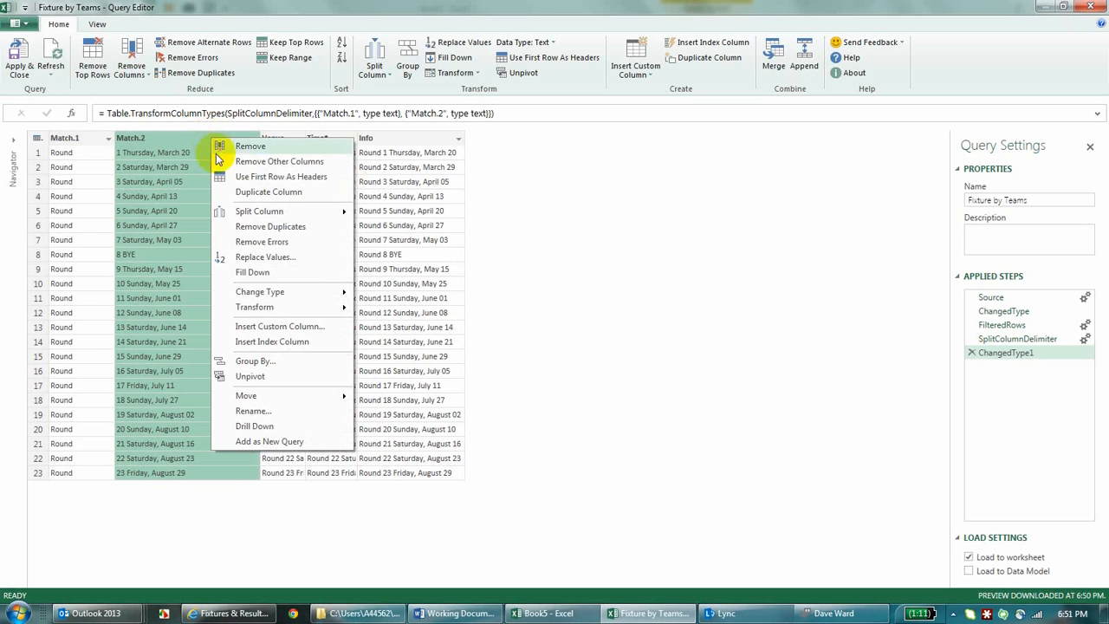
mouse_move(262, 213)
left_click(402, 213)
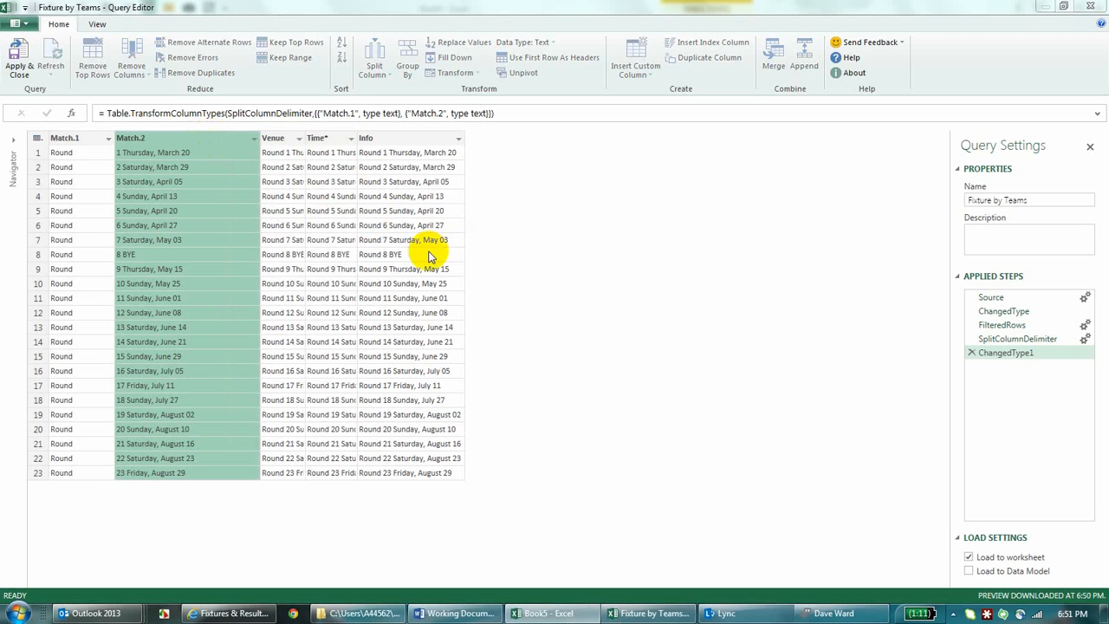
left_click(368, 283)
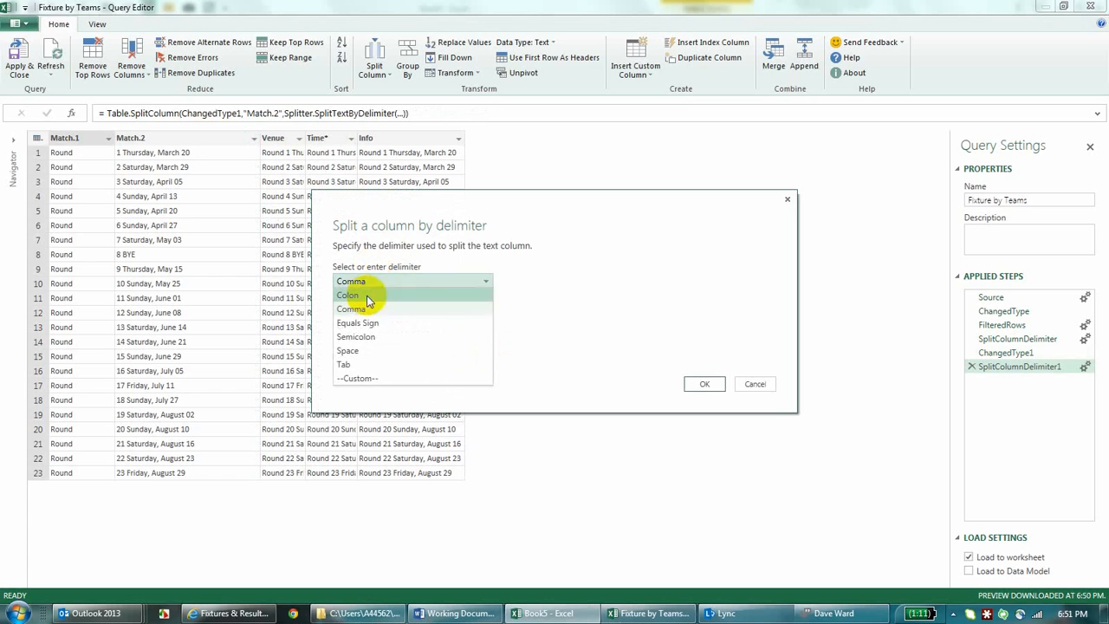
left_click(368, 351)
left_click(707, 370)
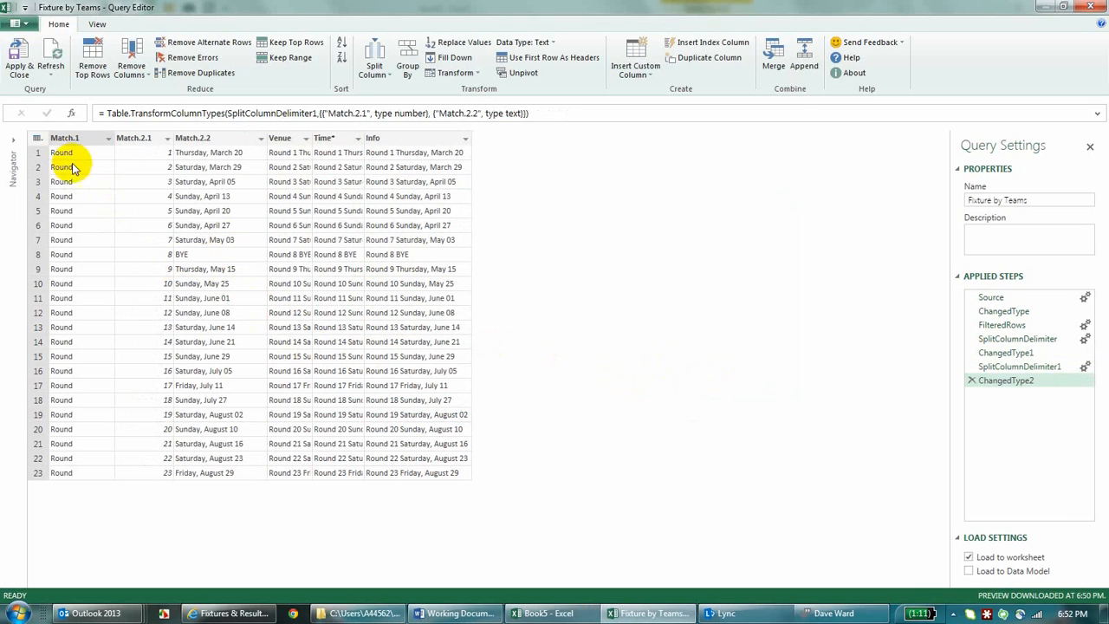
Step: Change the data type of the Match.2.1 column to Text
right_click(144, 143)
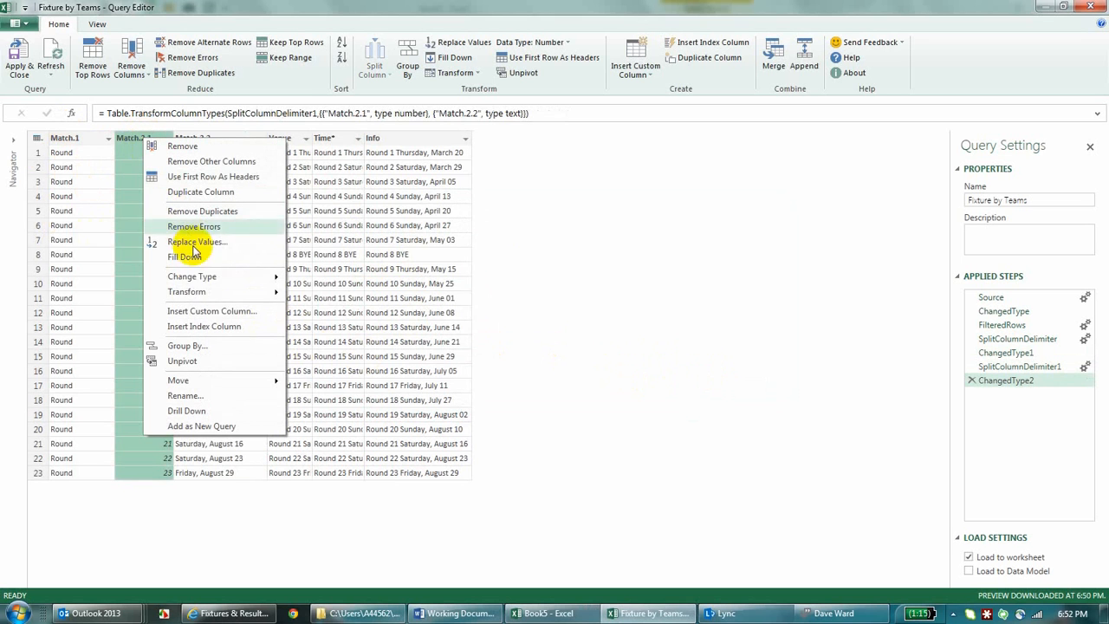
mouse_move(277, 281)
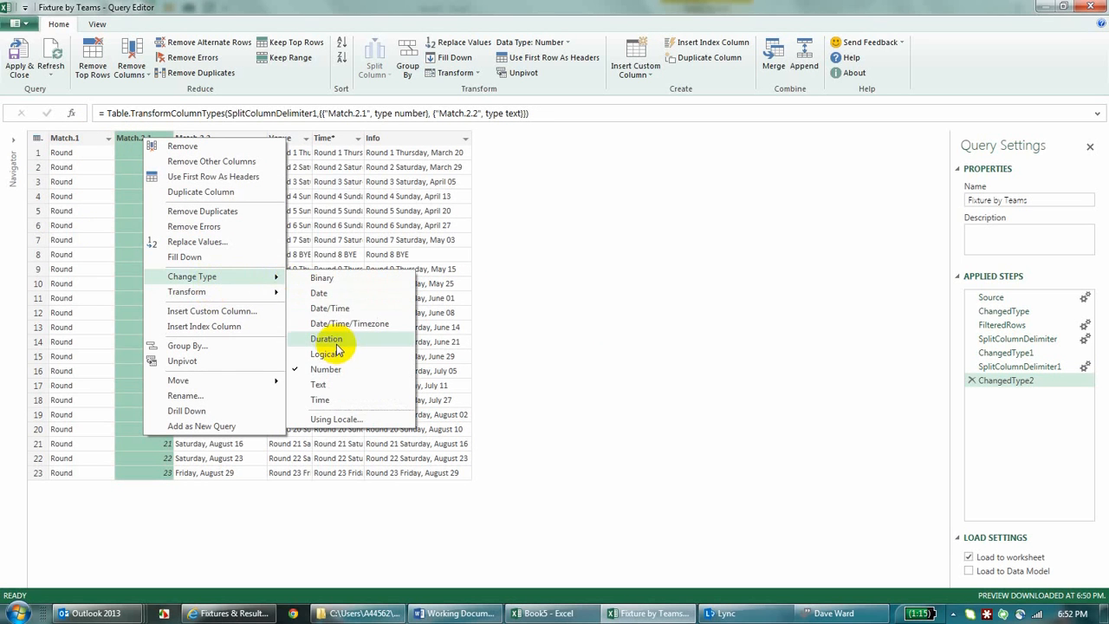
left_click(319, 385)
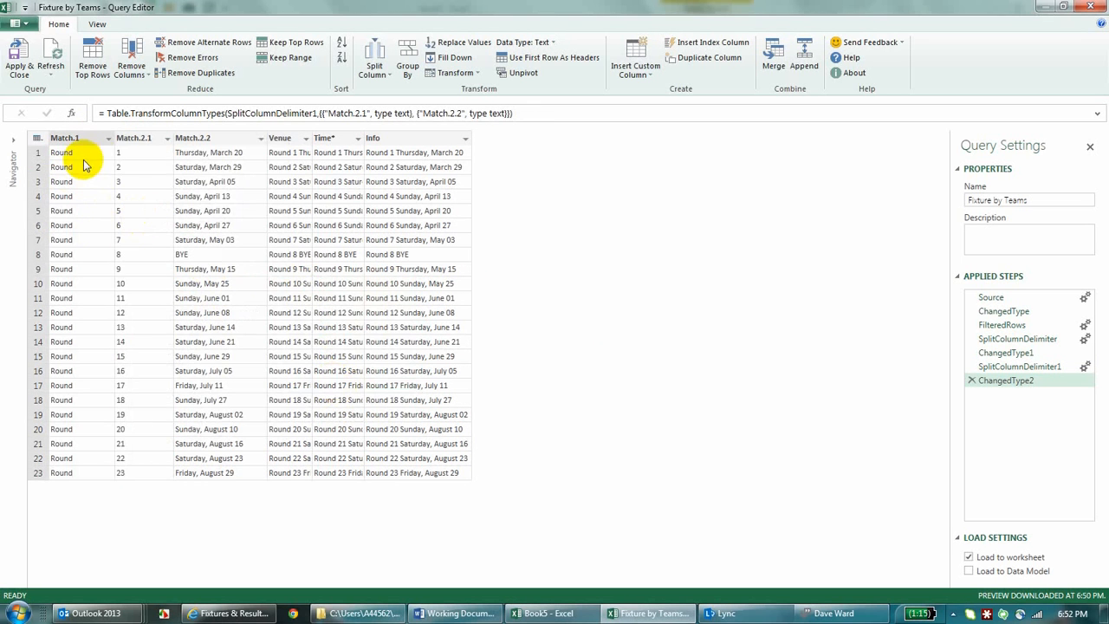
Step: Insert a custom column with the formula [Match.1] & " " & [Match.2.1]
left_click(204, 143)
right_click(203, 141)
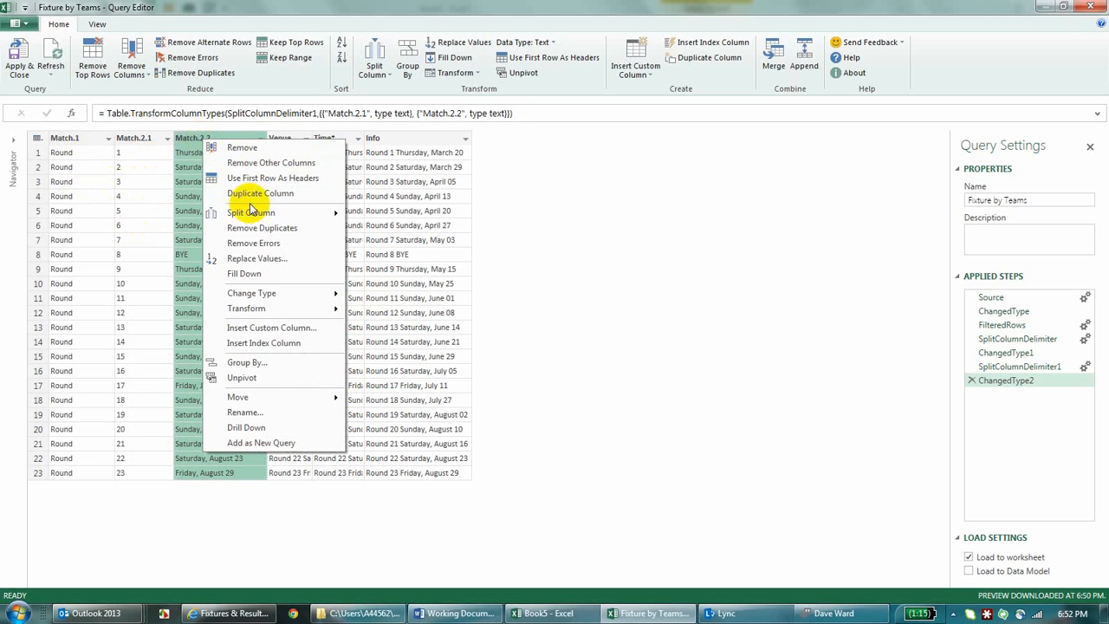
left_click(265, 327)
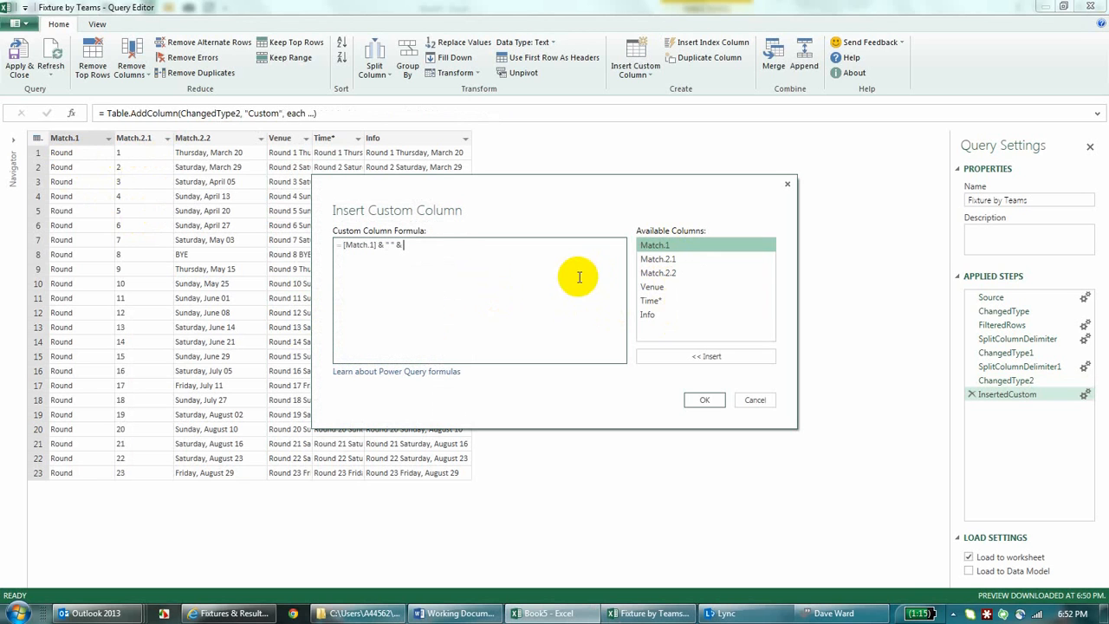
double_click(663, 262)
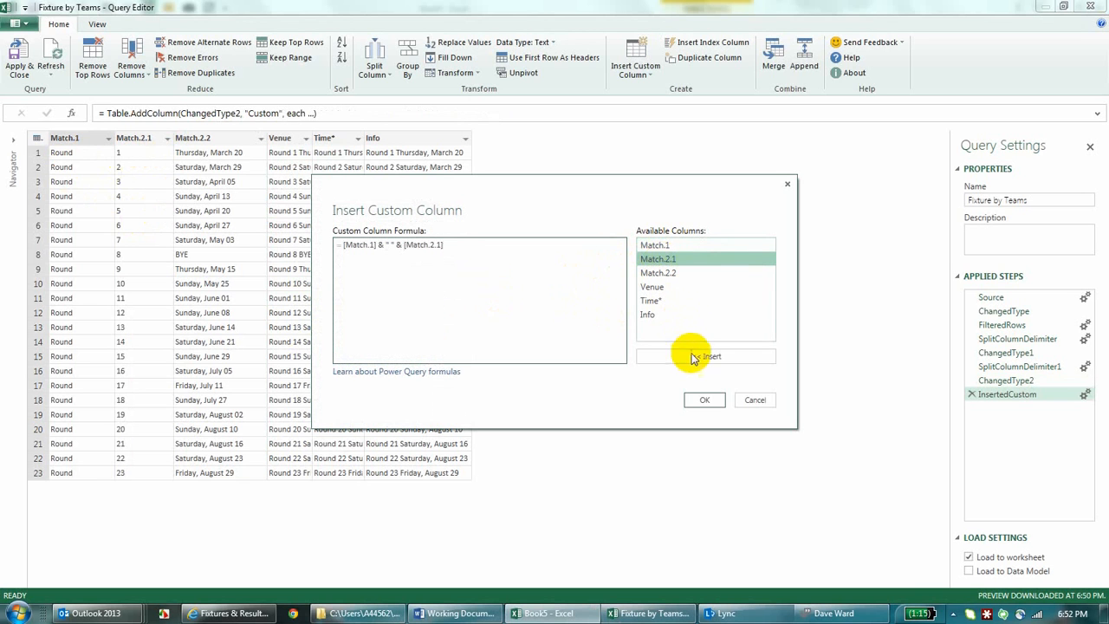
left_click(705, 400)
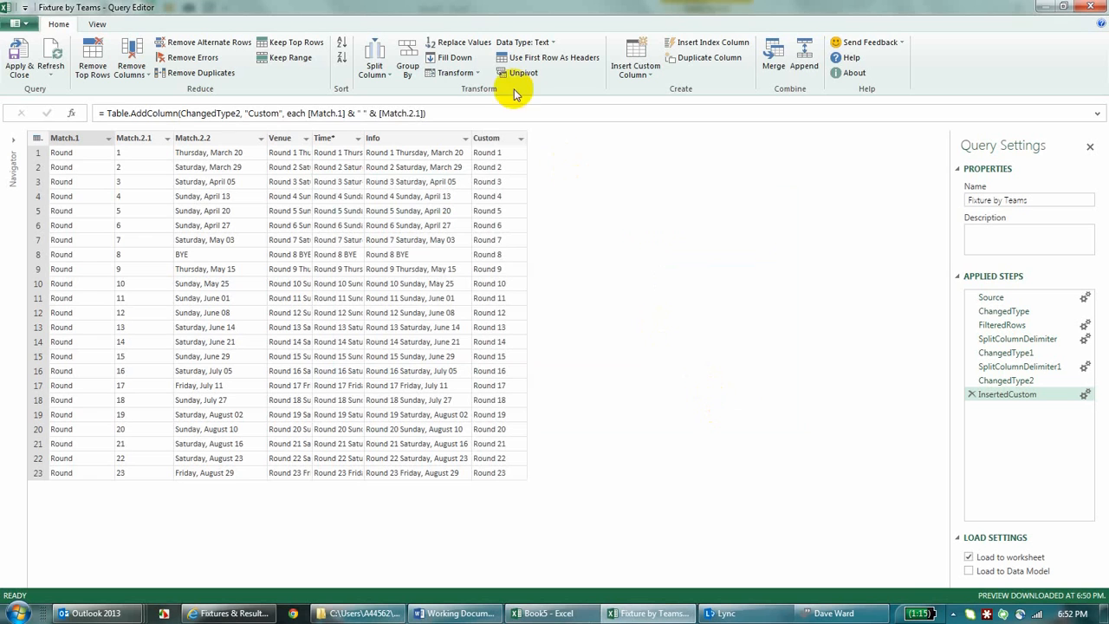
Step: Remove the Match.1, Match.2.1, Venue, Time* and Info columns, and apply the query to load it into the worksheet
left_click(81, 137)
left_click(127, 141, "ctrl")
right_click(127, 143)
left_click(186, 147)
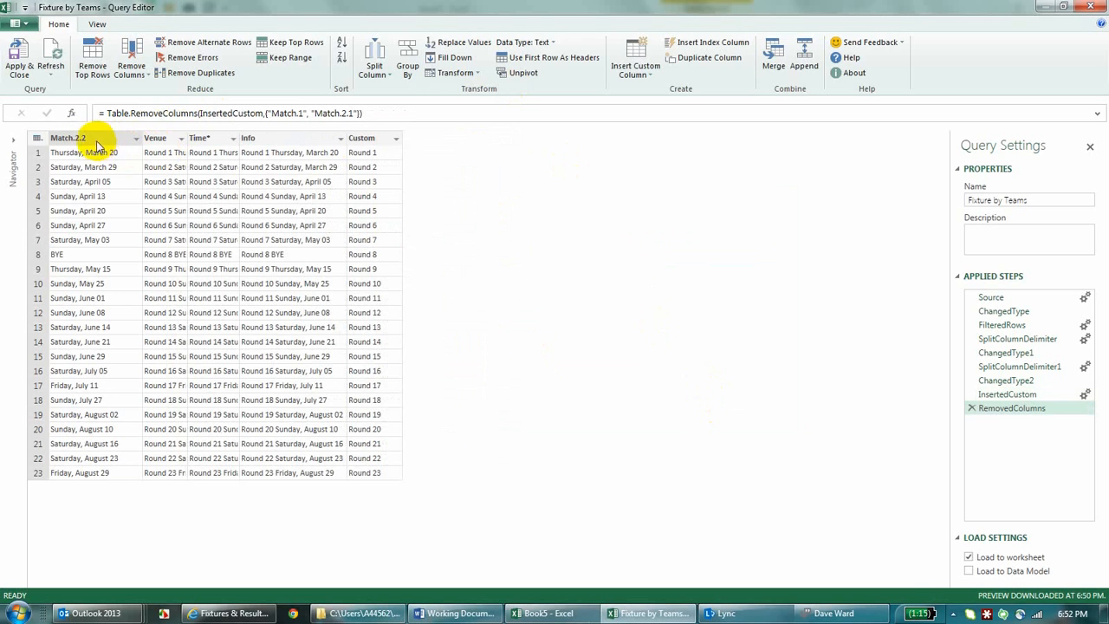
left_click(156, 138)
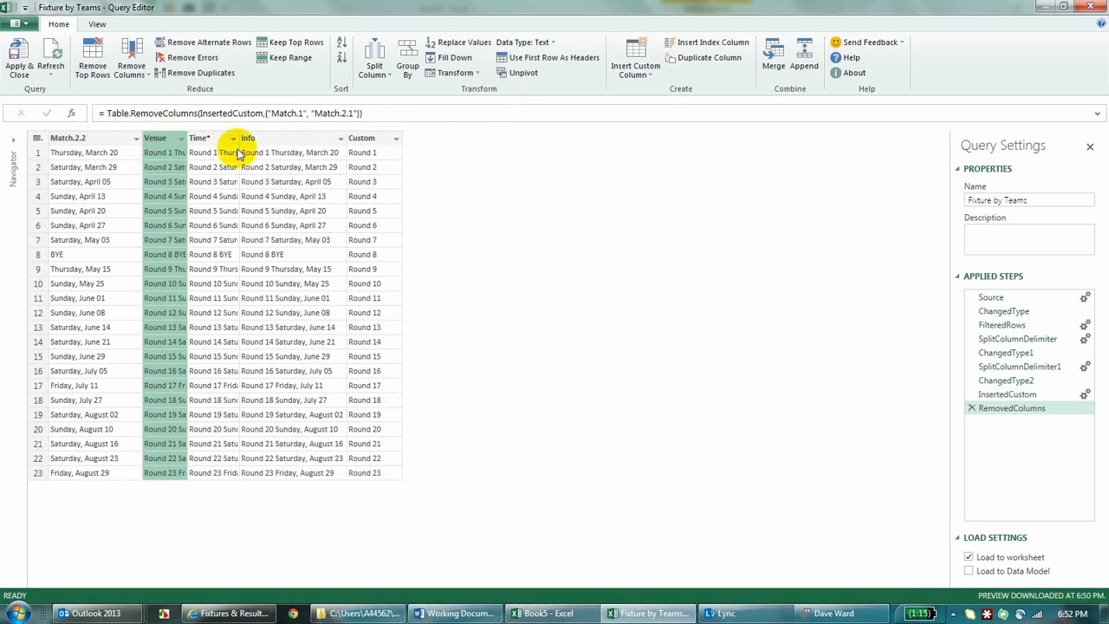
left_click(279, 140, "shift")
right_click(280, 141)
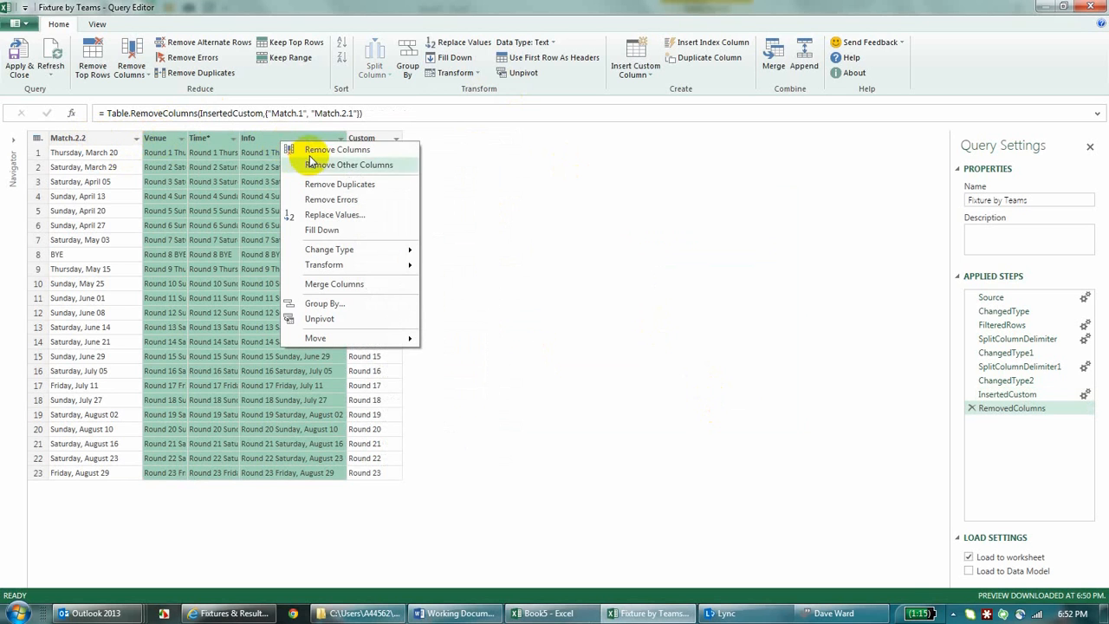
left_click(303, 149)
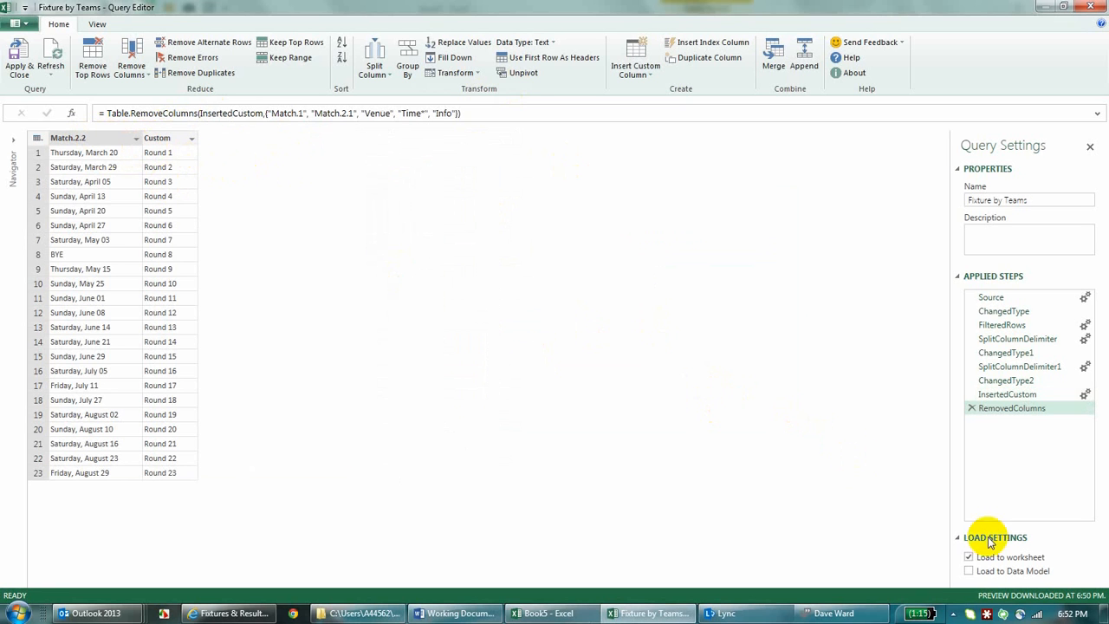
left_click(20, 61)
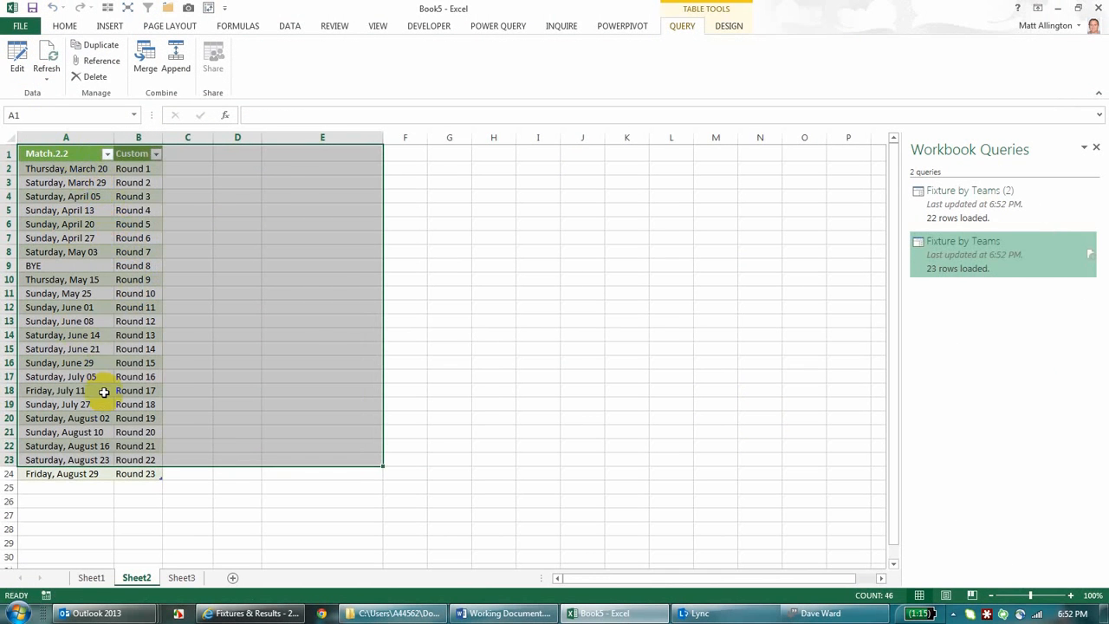
Step: Look through the workbook's three sheets and preview the Fixture by Teams query
left_click(89, 577)
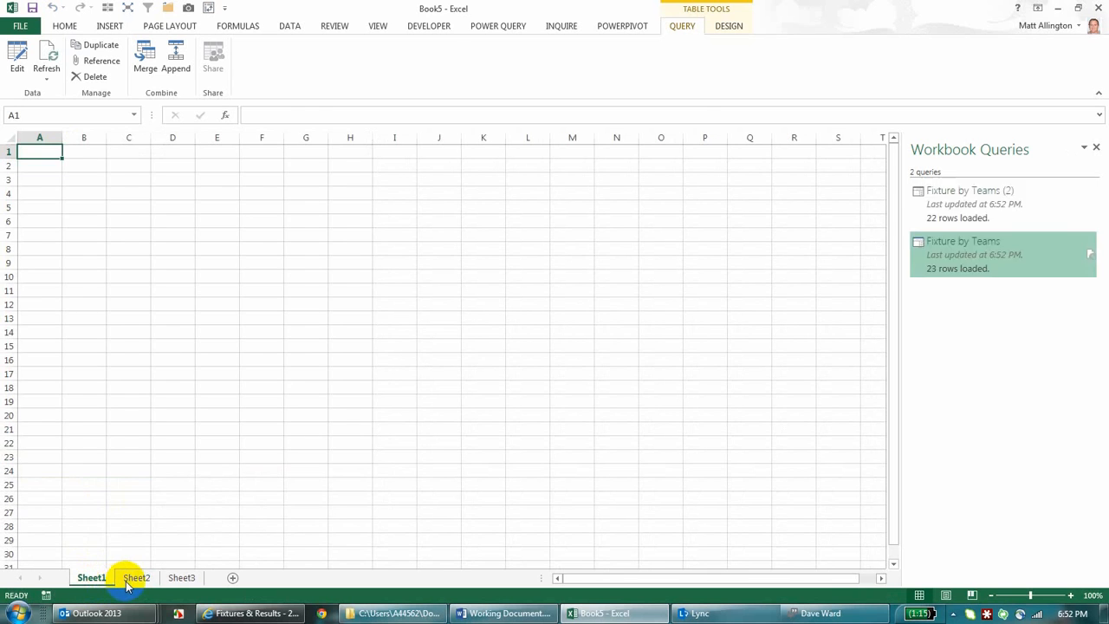
left_click(136, 577)
left_click(180, 577)
left_click(139, 578)
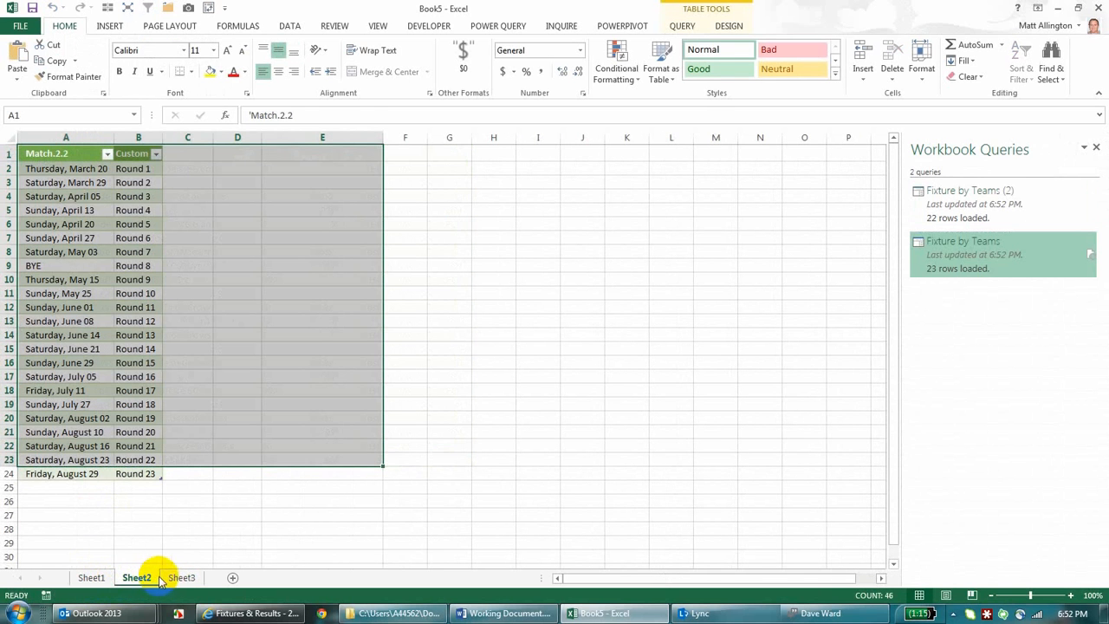
mouse_move(1006, 251)
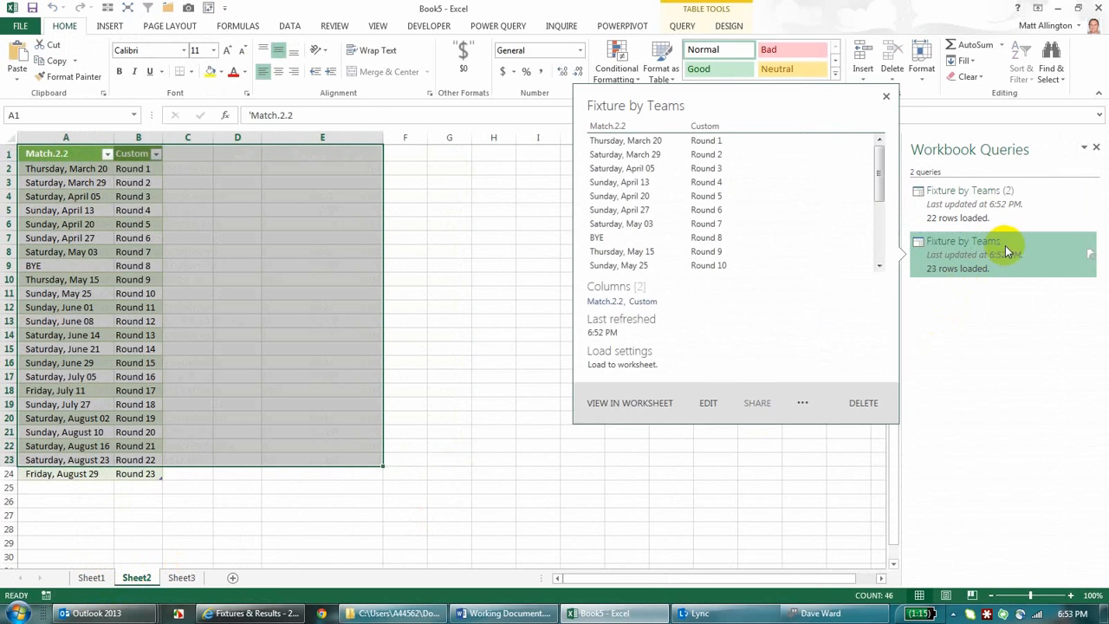
Step: Add an index column to the Fixture by Teams (2) query and apply the change to the worksheet
mouse_move(1003, 218)
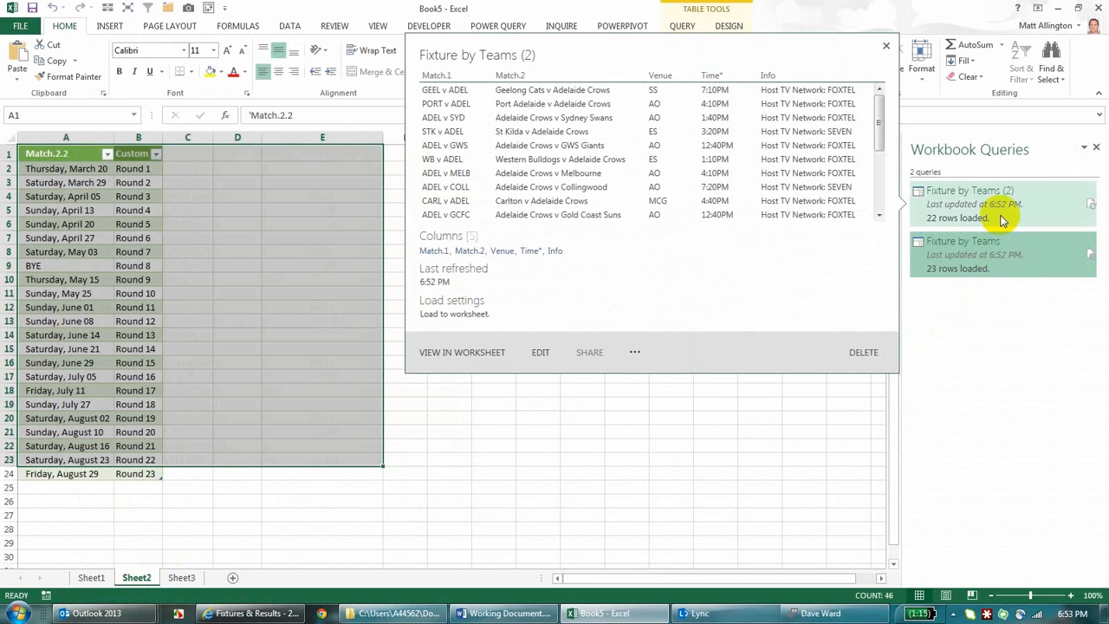
right_click(1007, 209)
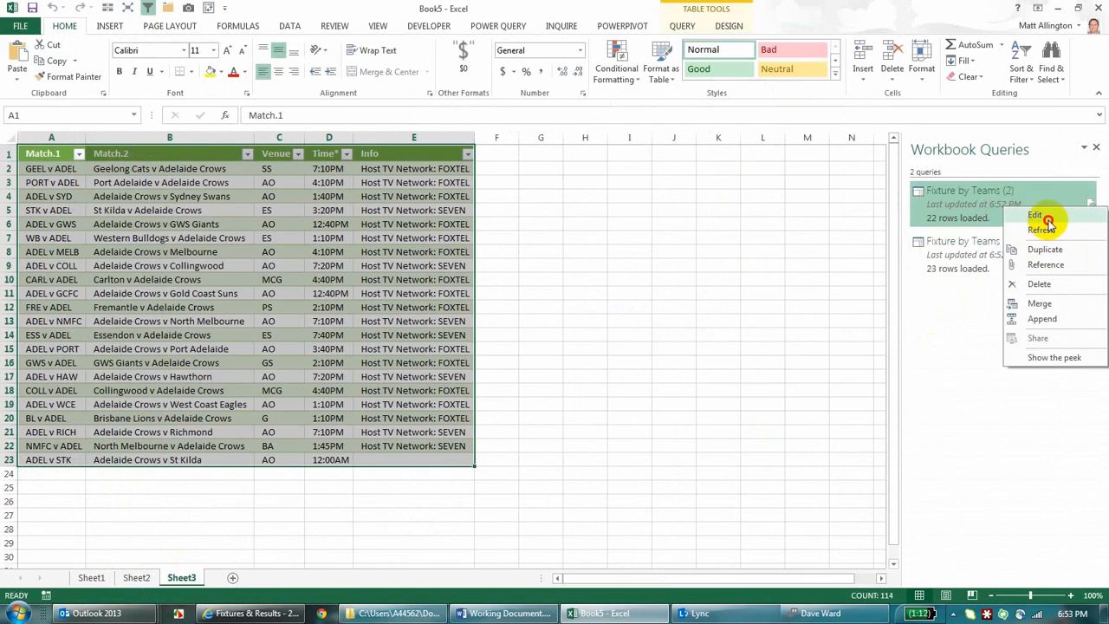
left_click(1047, 219)
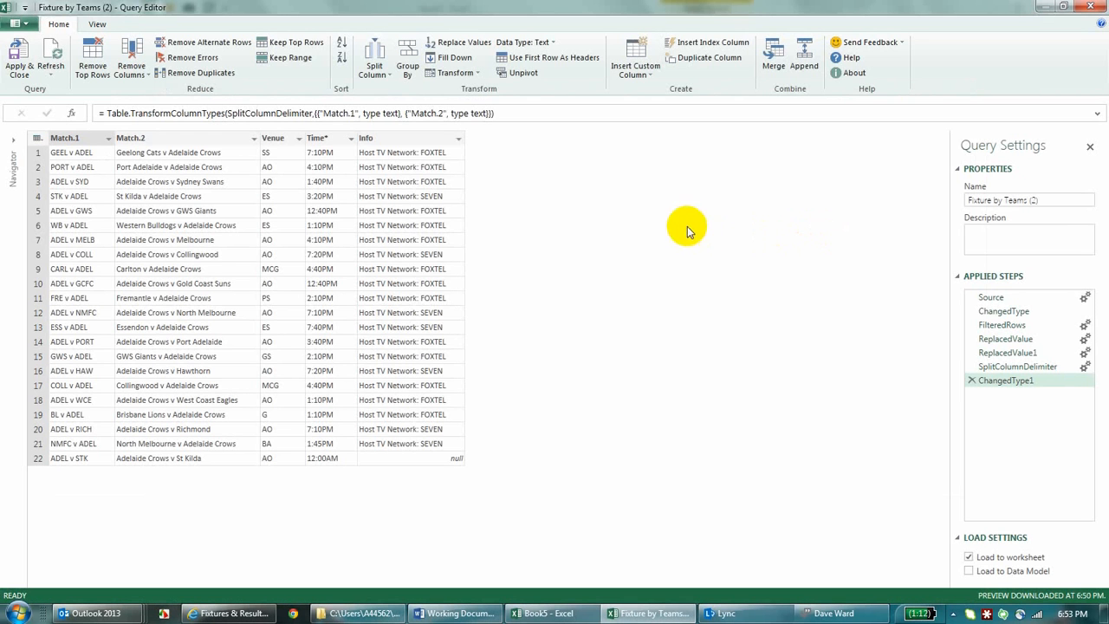
right_click(436, 140)
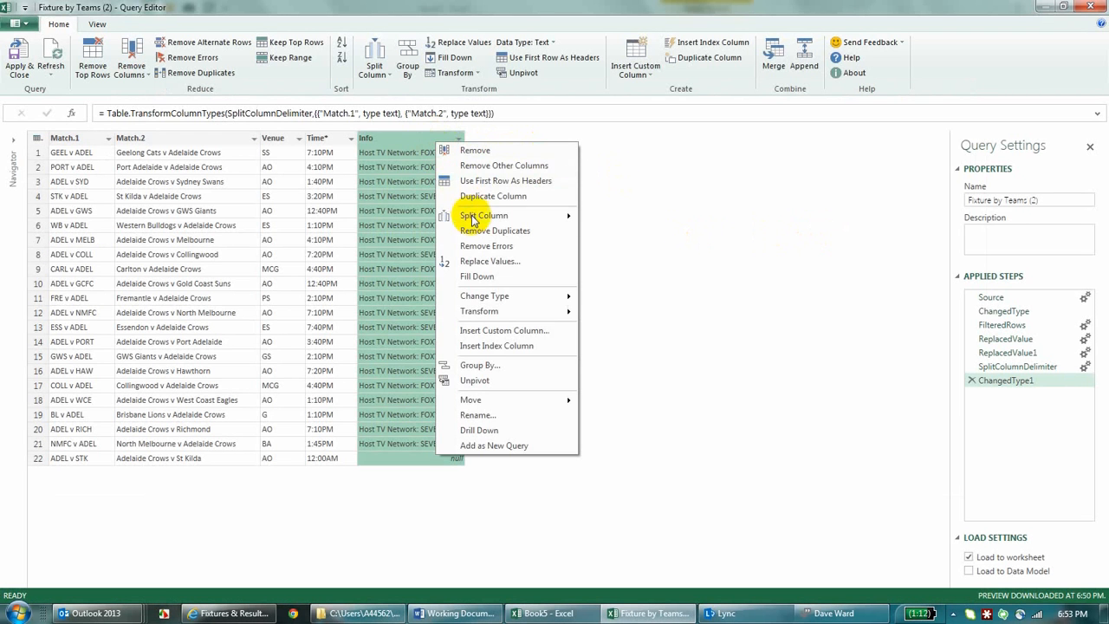
left_click(495, 346)
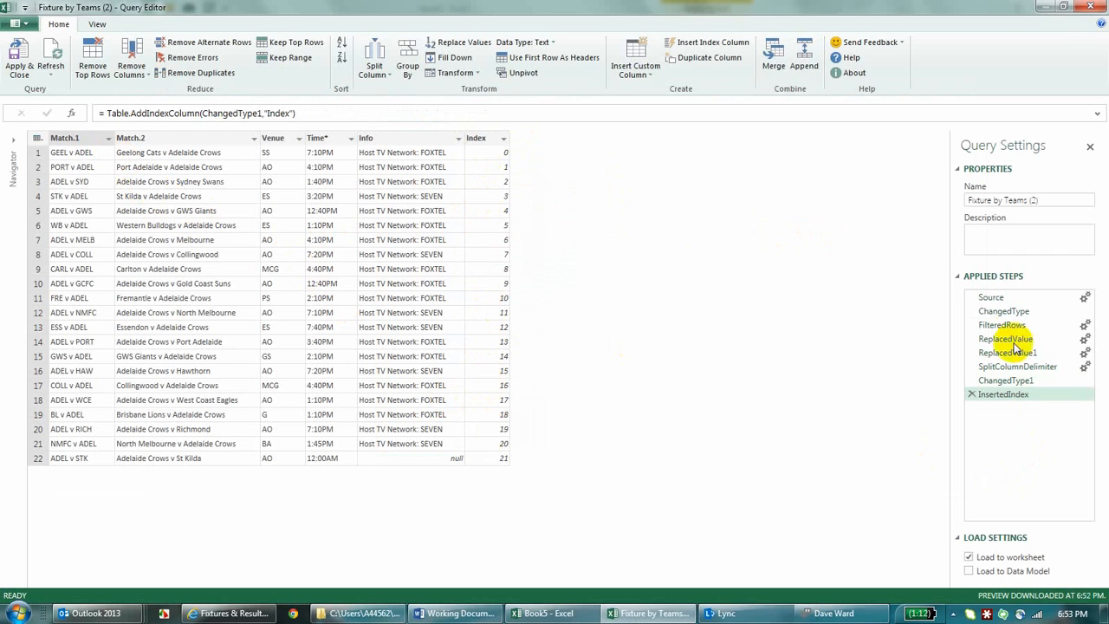
left_click(43, 64)
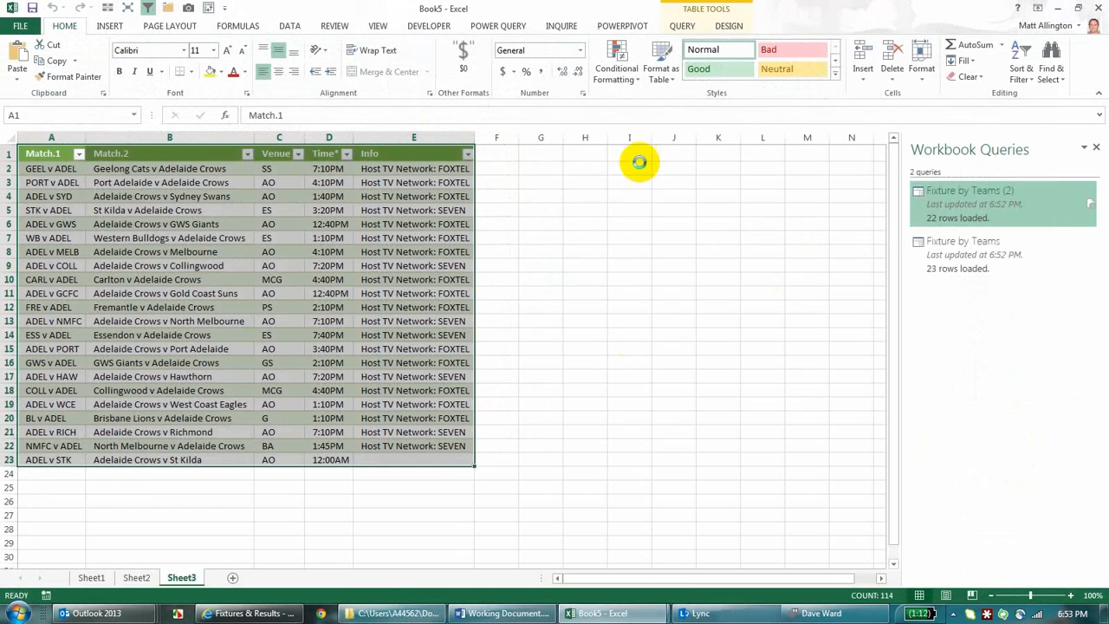
Step: Open the Fixture by Teams query for editing and insert an index column
right_click(973, 249)
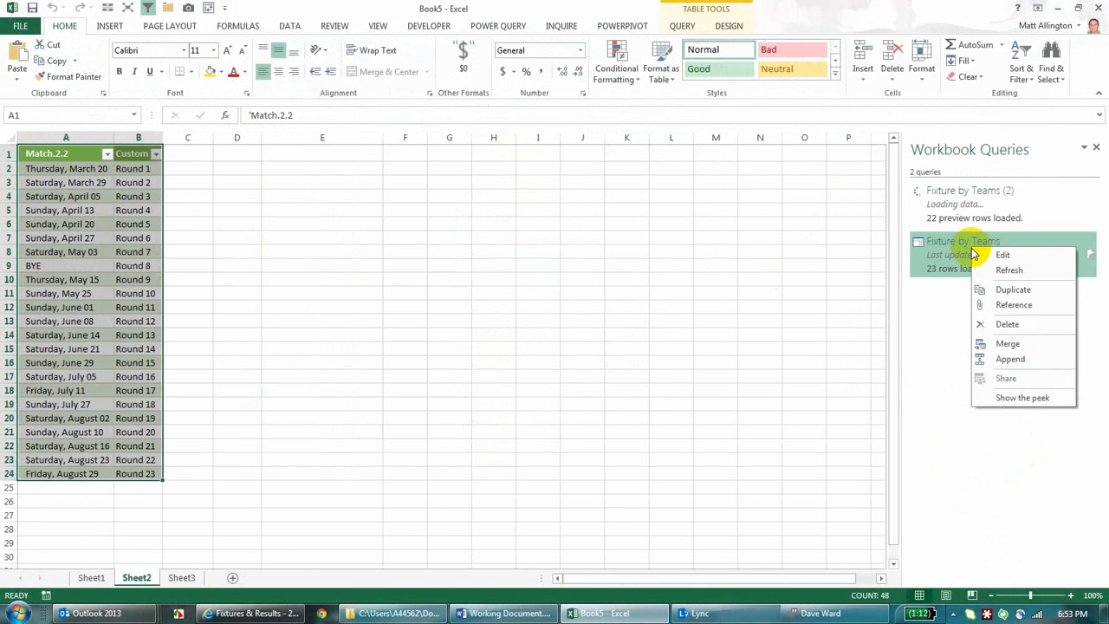
left_click(981, 256)
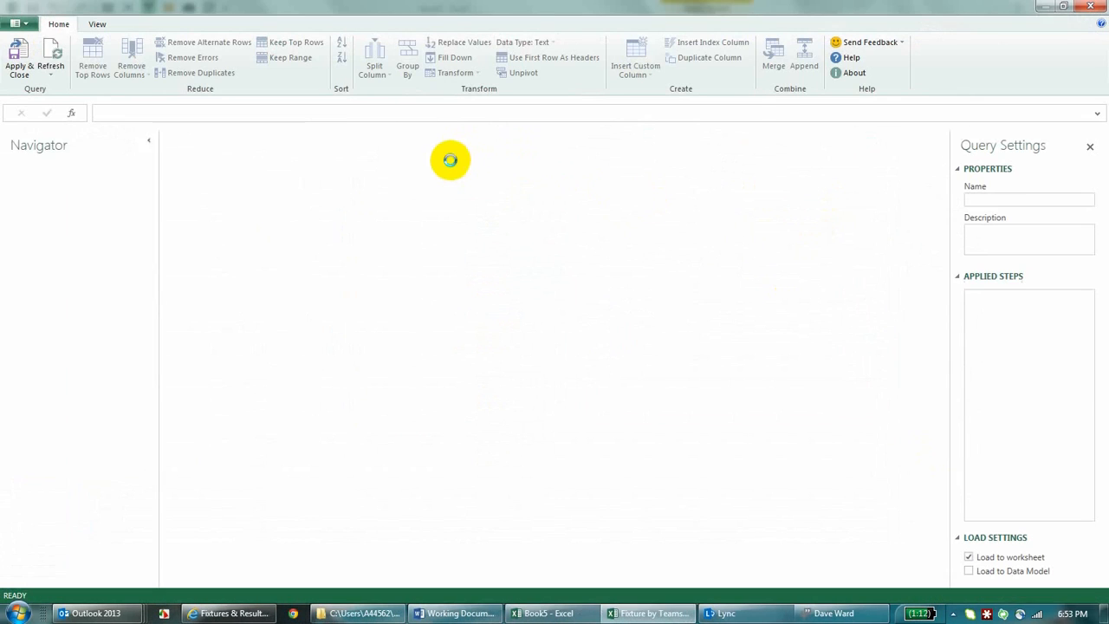
left_click(172, 141)
right_click(173, 139)
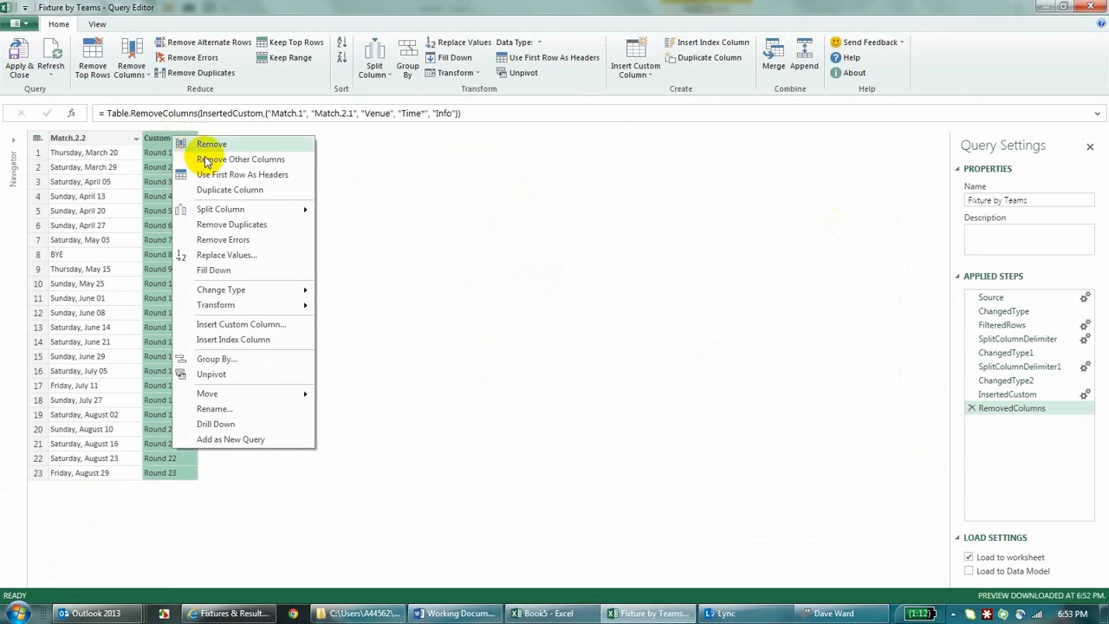
left_click(234, 339)
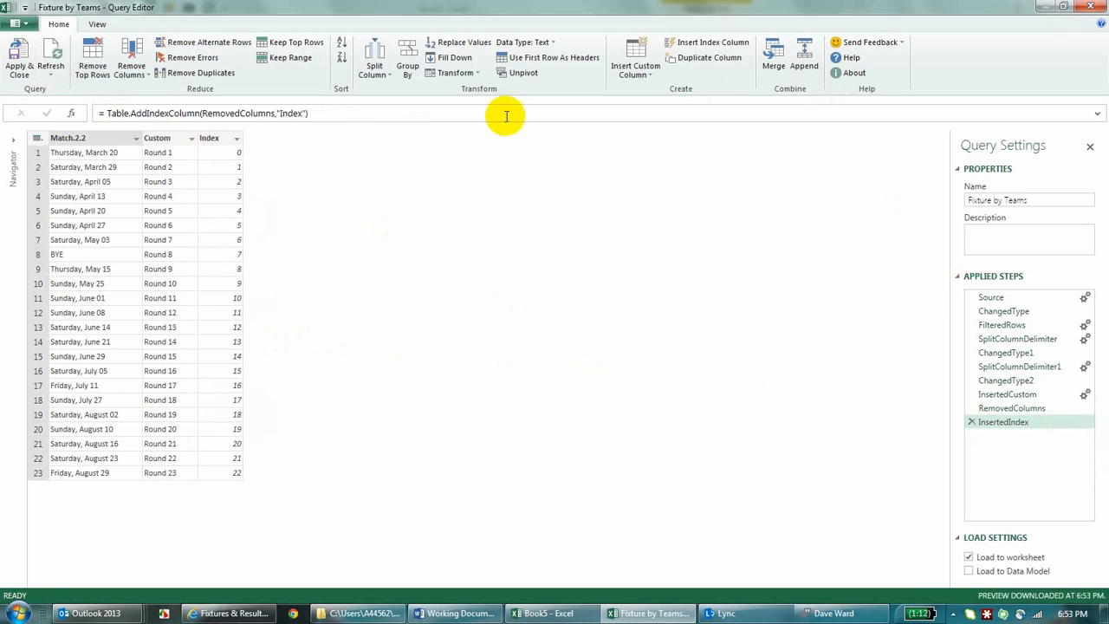
Step: Merge the query with Fixture by Teams (2), matching on both Index columns and including only matching rows
left_click(773, 59)
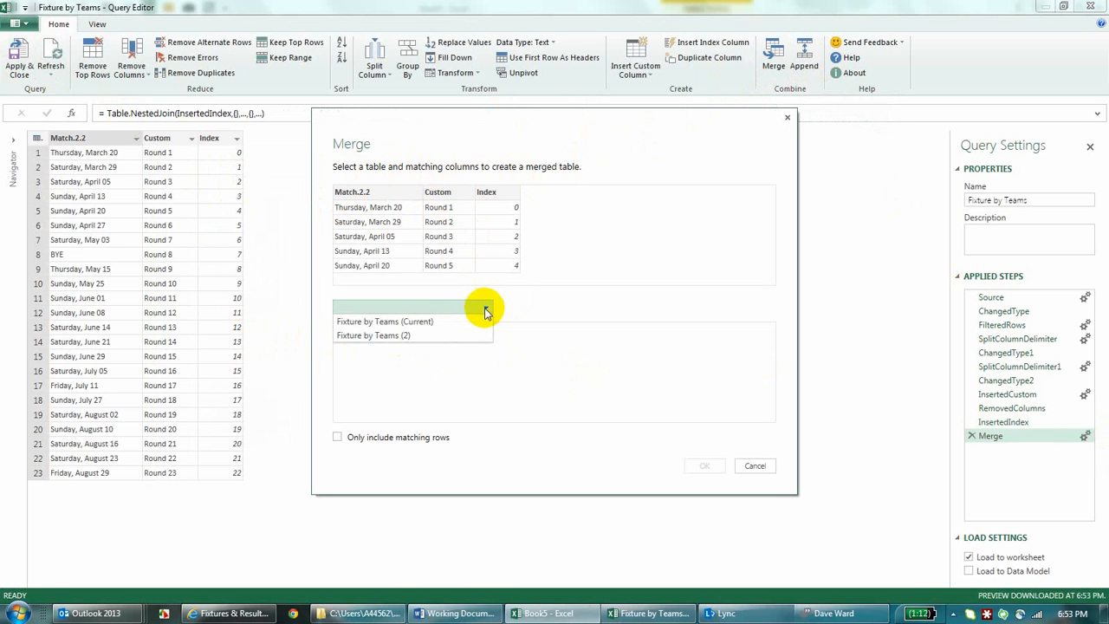
left_click(422, 337)
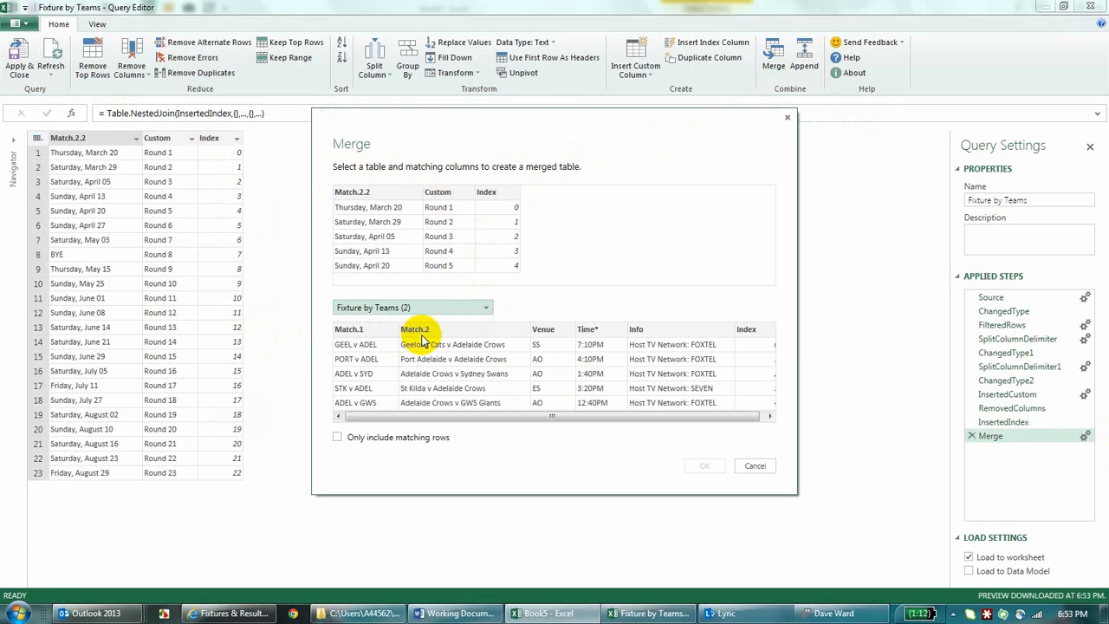
left_click(490, 192)
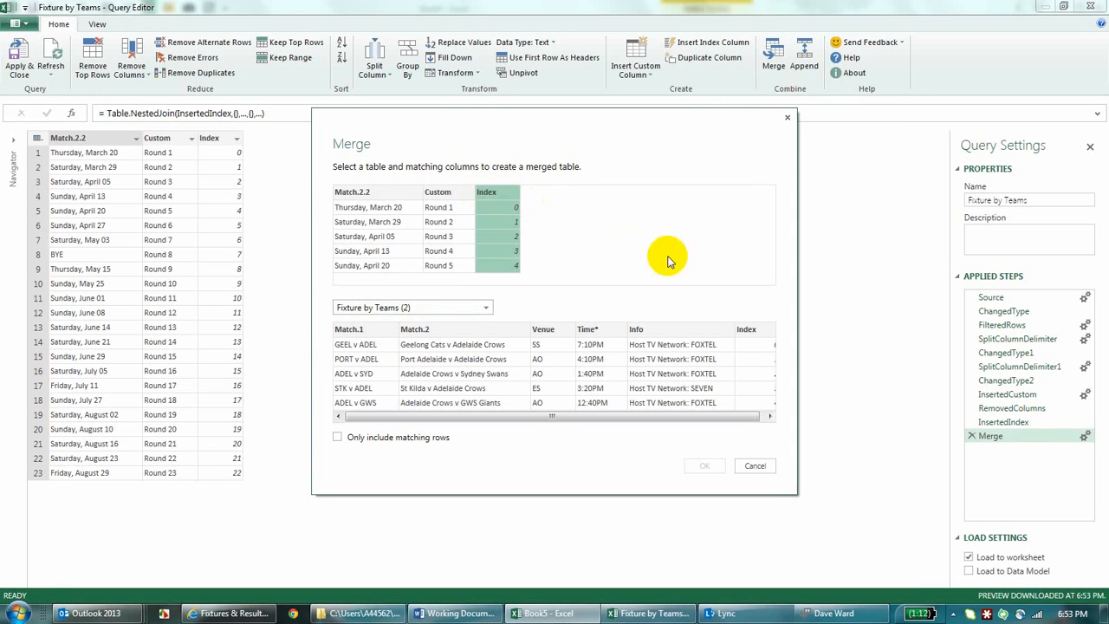
left_click(746, 328)
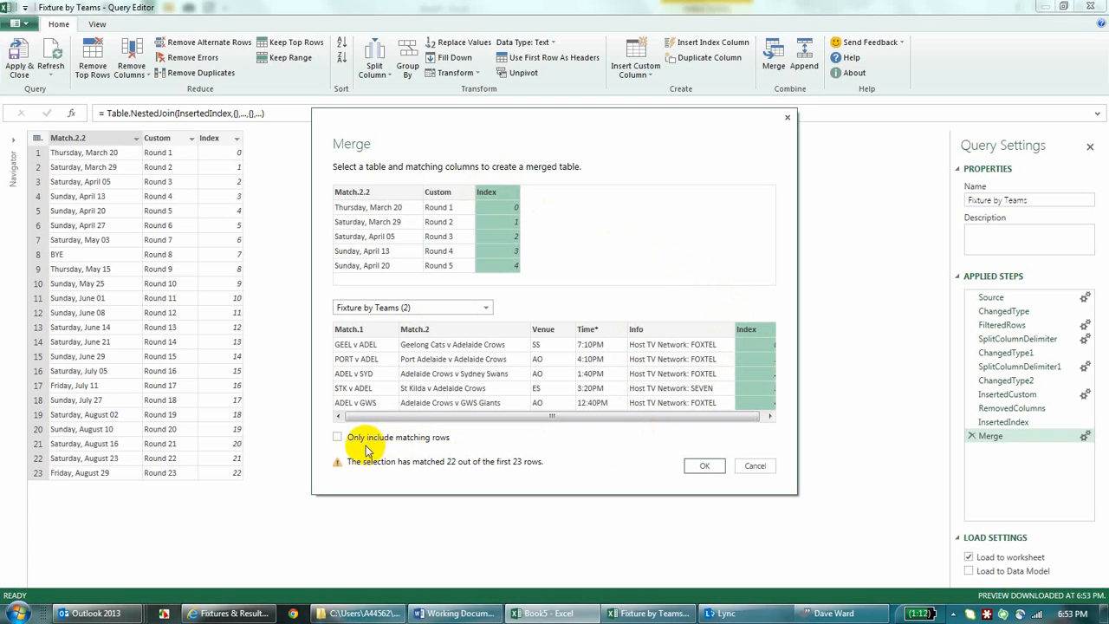
left_click(338, 438)
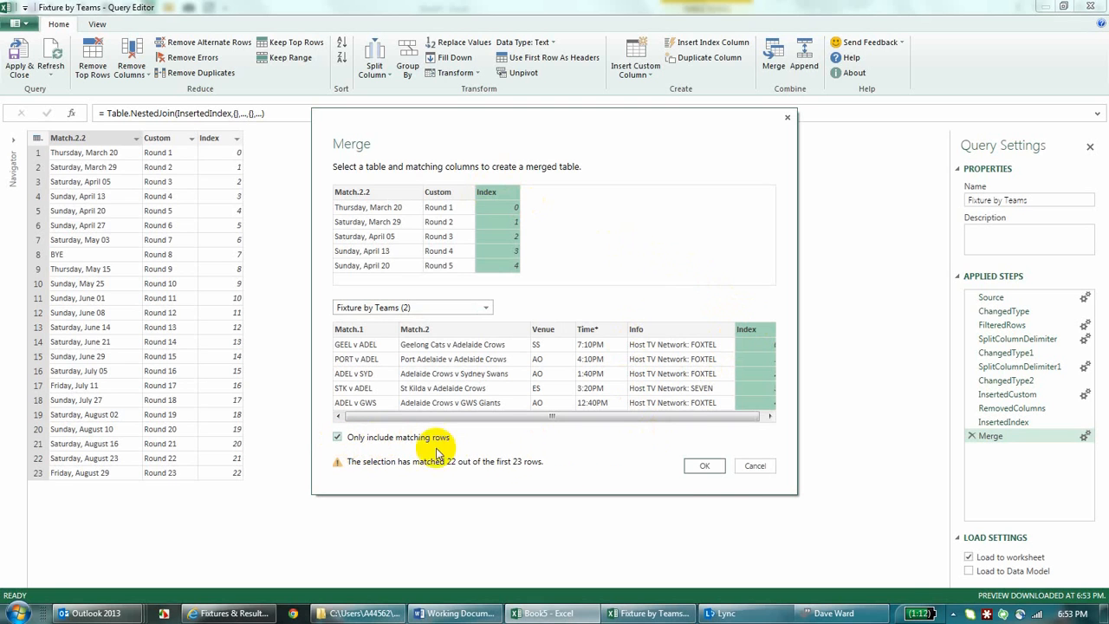
left_click(717, 469)
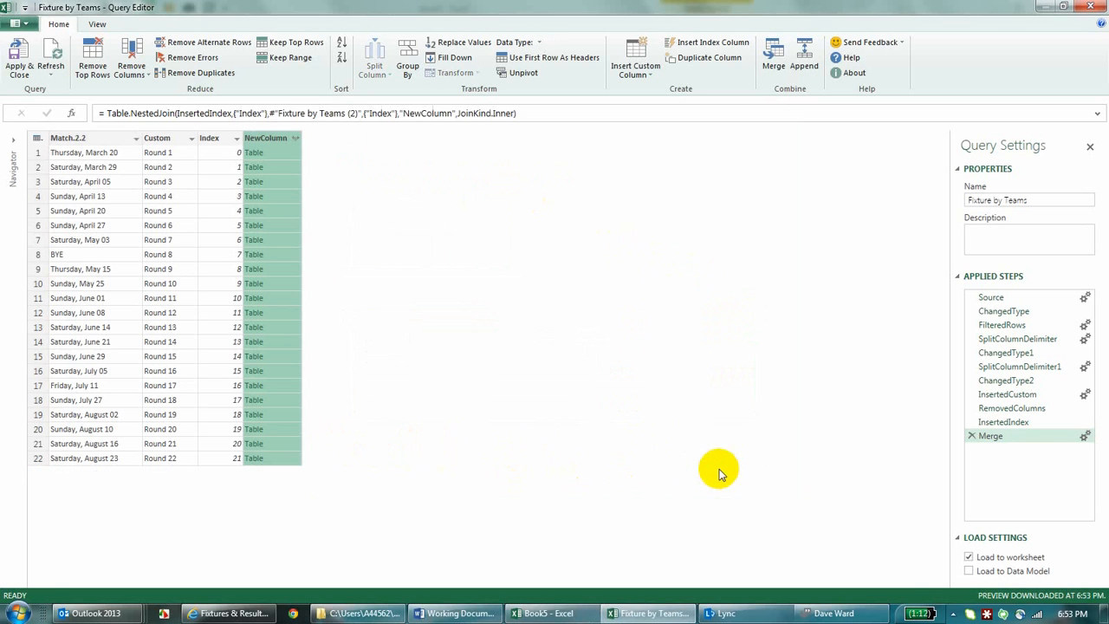
Step: Expand all fields of the merged NewColumn, and remove the Index and NewColumn.Index columns
left_click(295, 139)
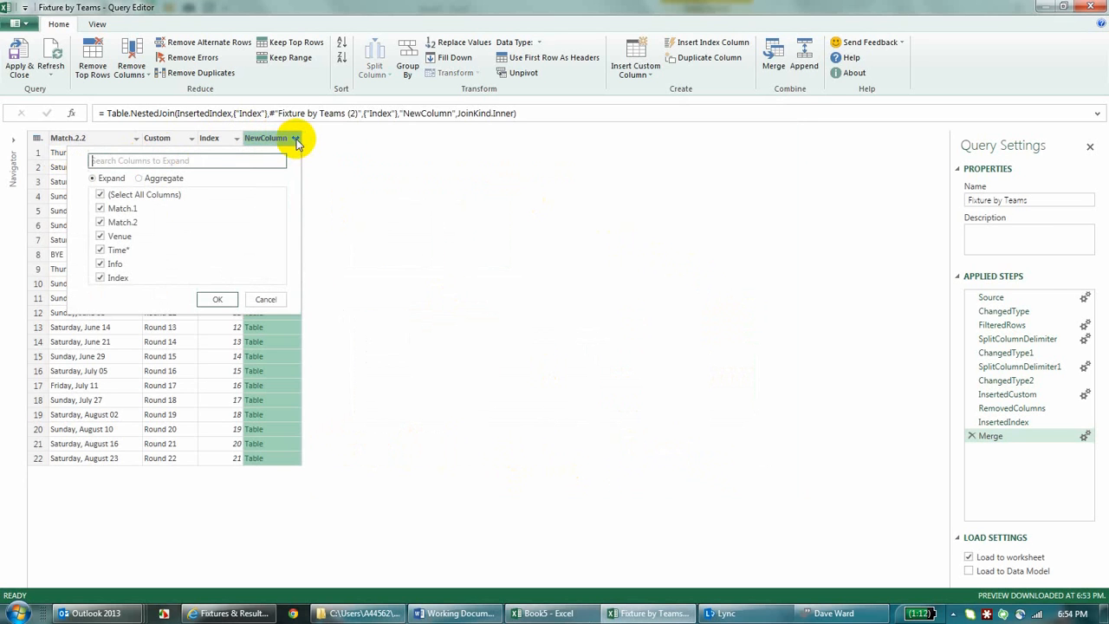
left_click(217, 299)
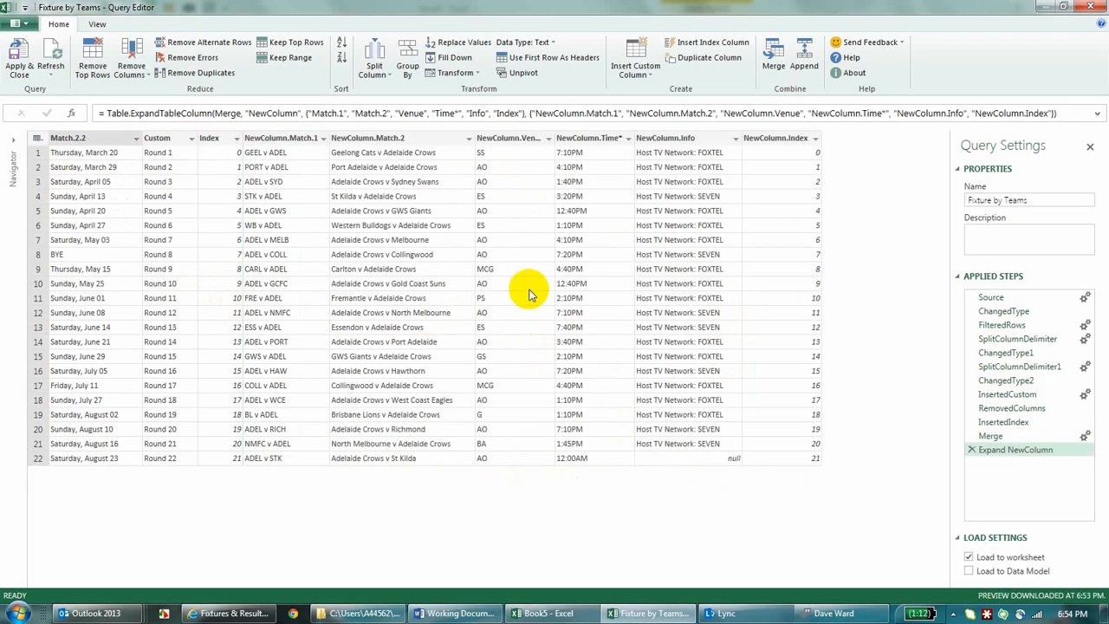
left_click(219, 141)
right_click(220, 143)
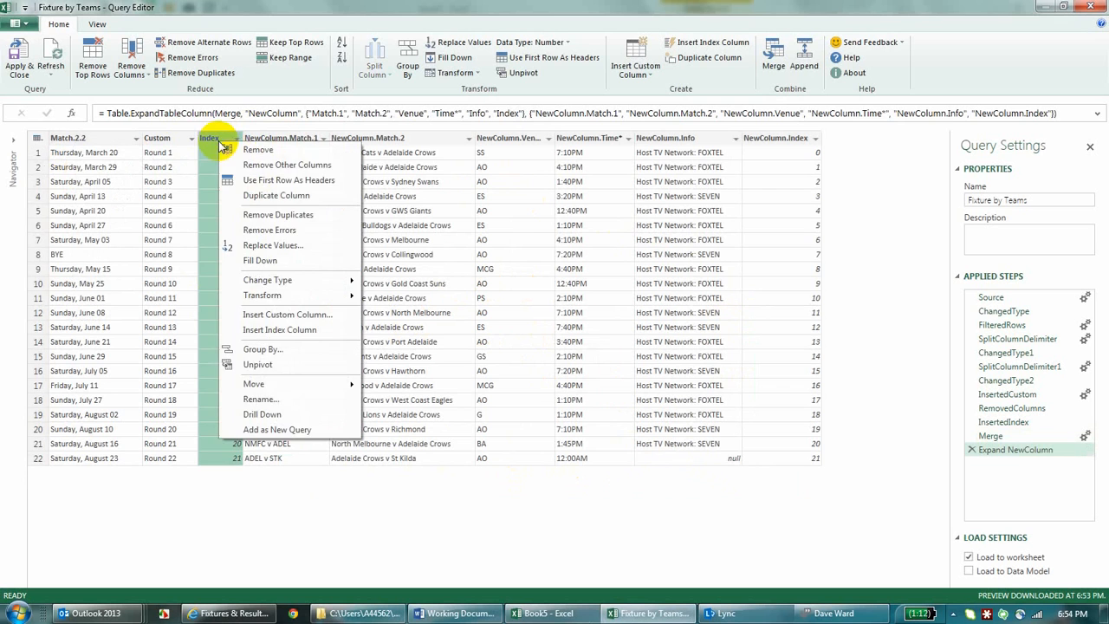
left_click(245, 149)
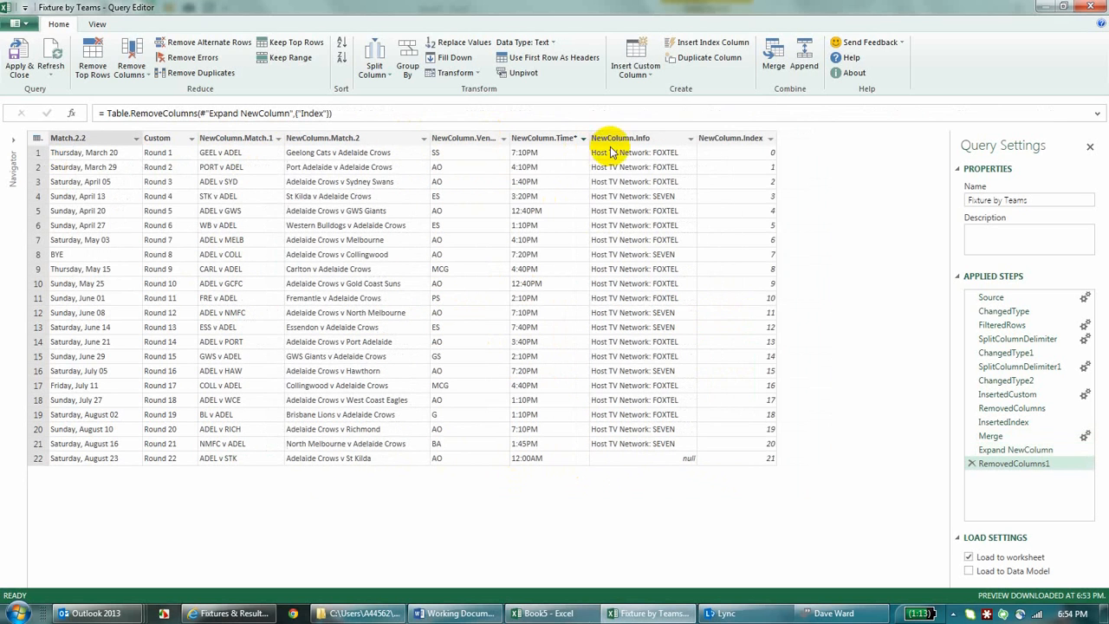
left_click(735, 139)
right_click(739, 143)
left_click(751, 141)
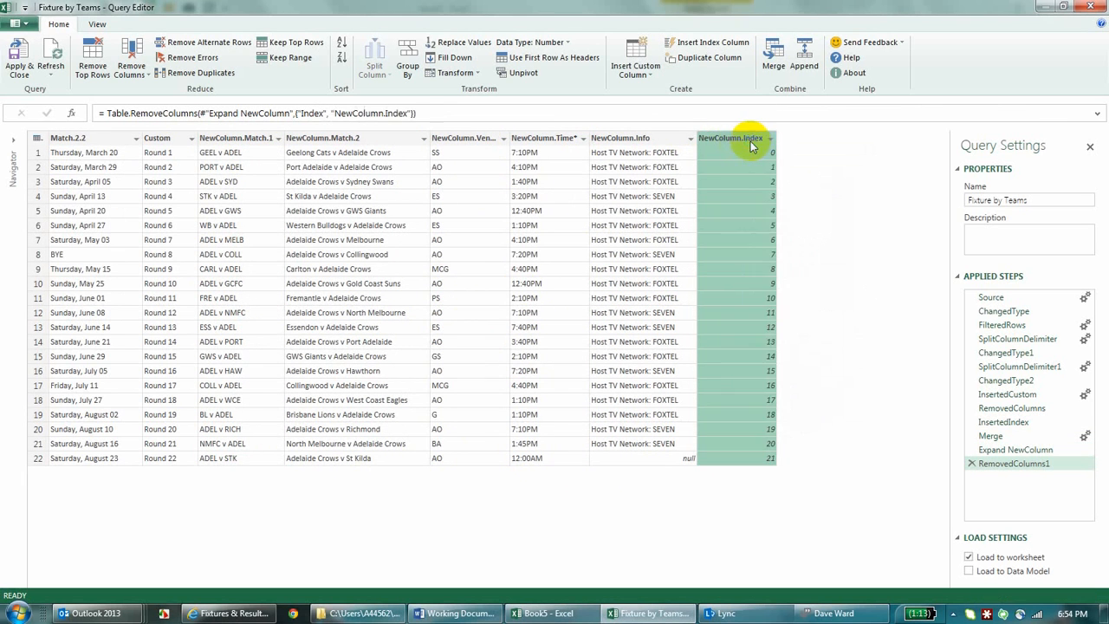
Step: Rename the columns Date, Round, Short Desc, Long Desc, Venue, Time and TV Network, and apply the query to the worksheet
left_click(649, 141)
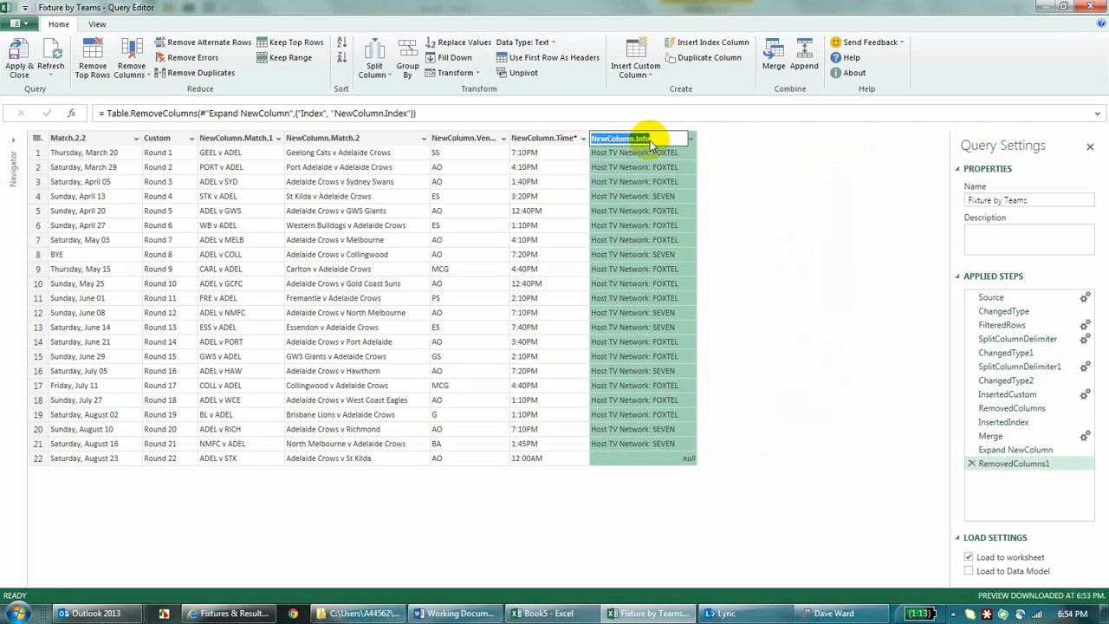
type("TV Network")
left_click(544, 141)
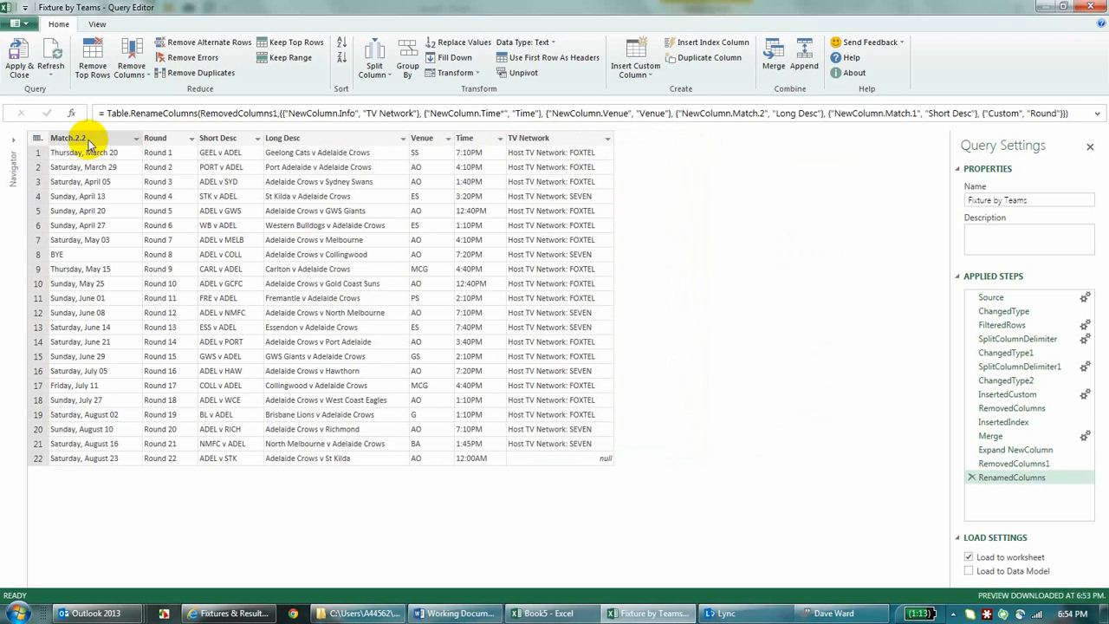
double_click(88, 139)
type("Date")
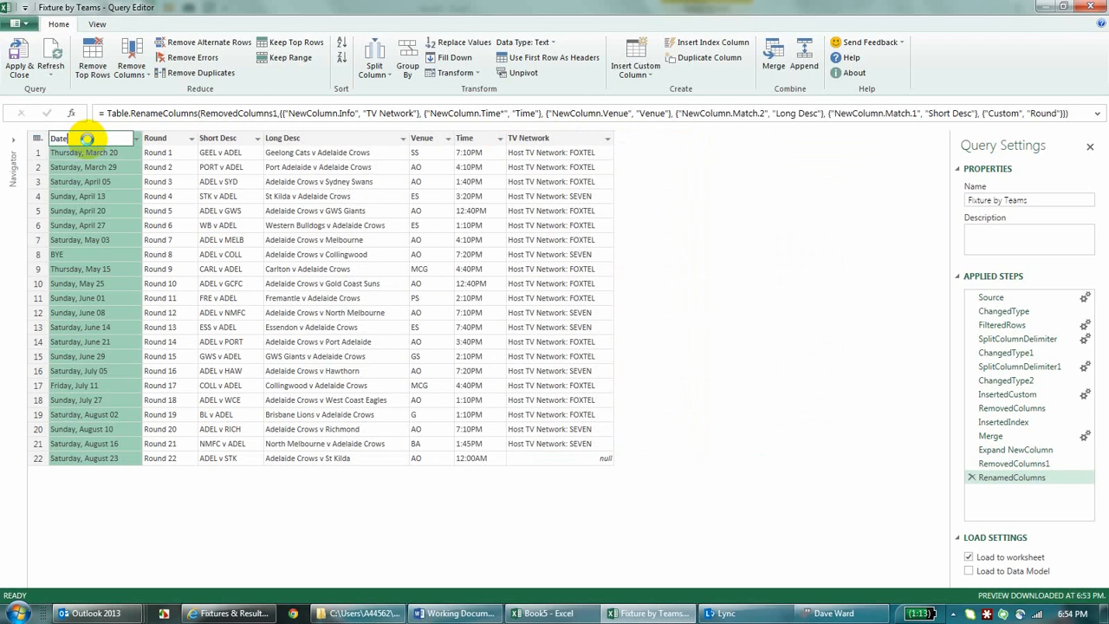
key("Return")
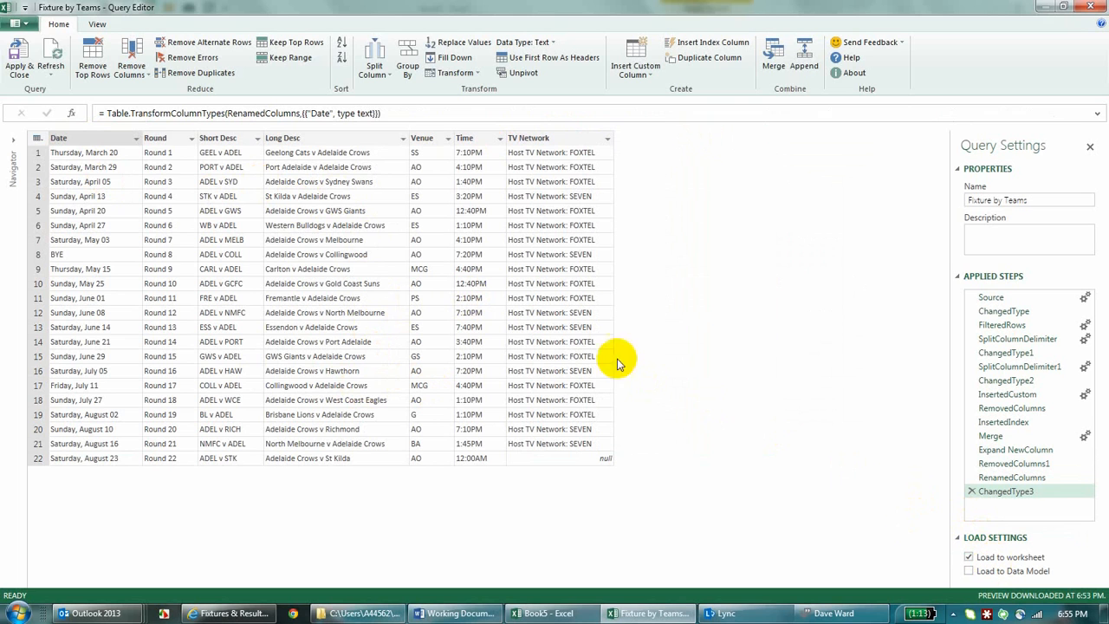
left_click(22, 56)
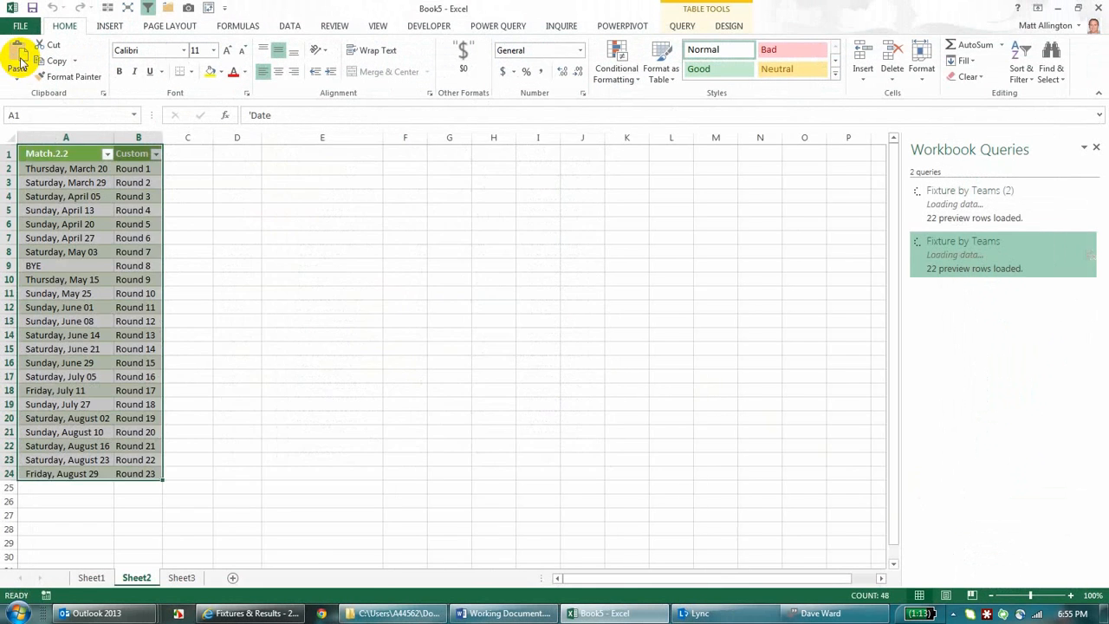